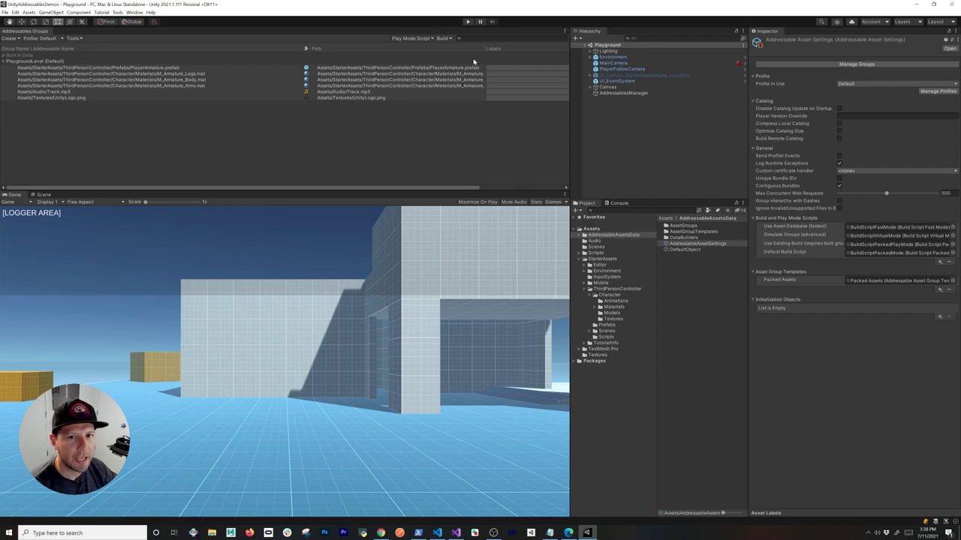
Run the Playground scene in play mode, walk the character around, and stop playback
left_click(467, 21)
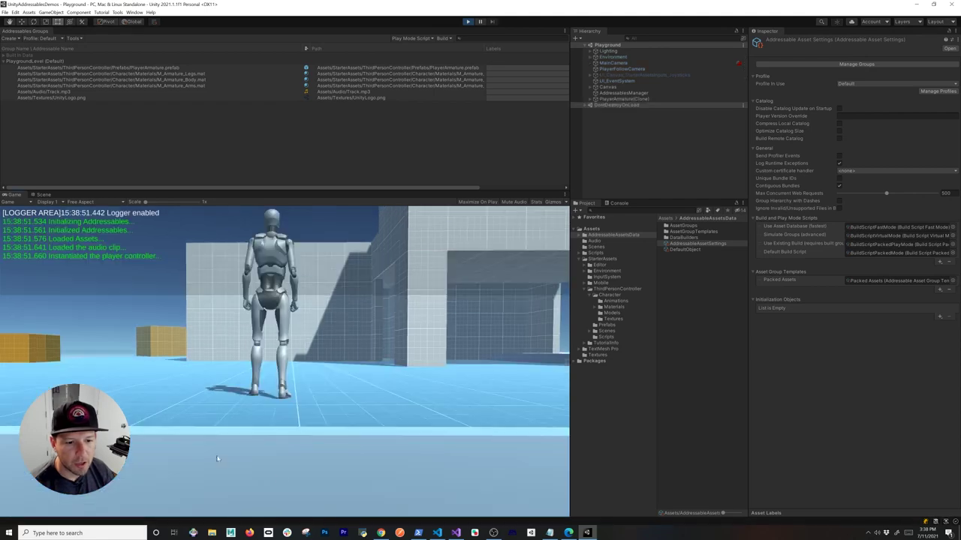
key("w")
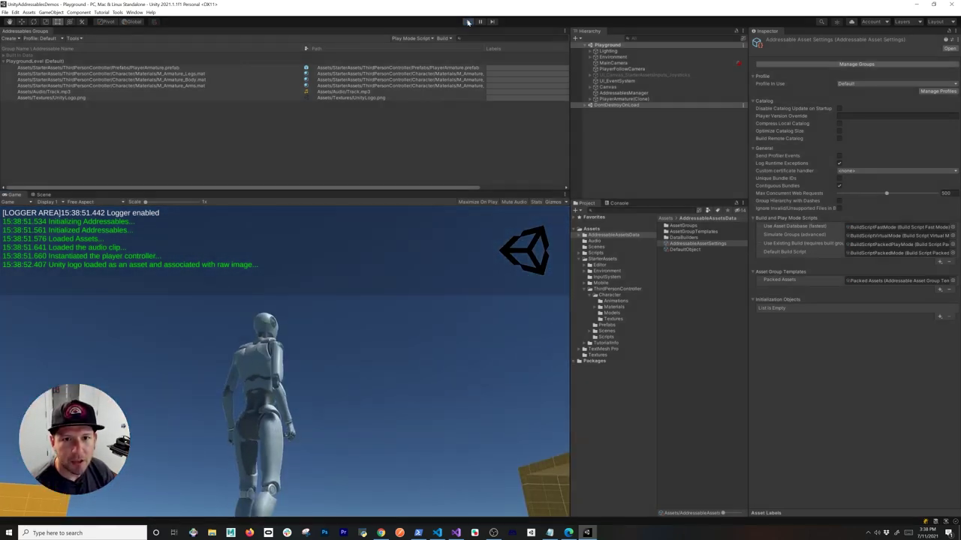
left_click(468, 22)
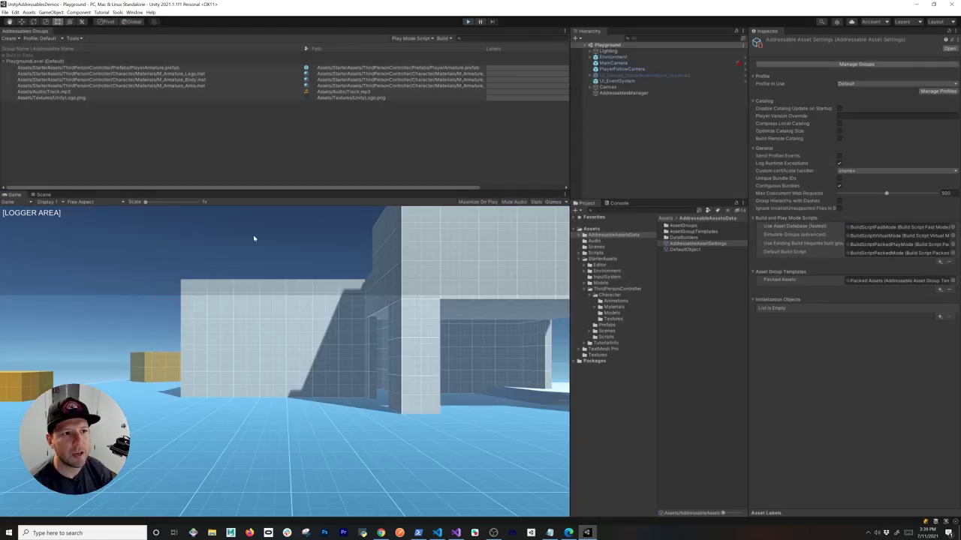
Select the PlaygroundLevel addressables group and look up the Addressables tools available for asset management
left_click(81, 61)
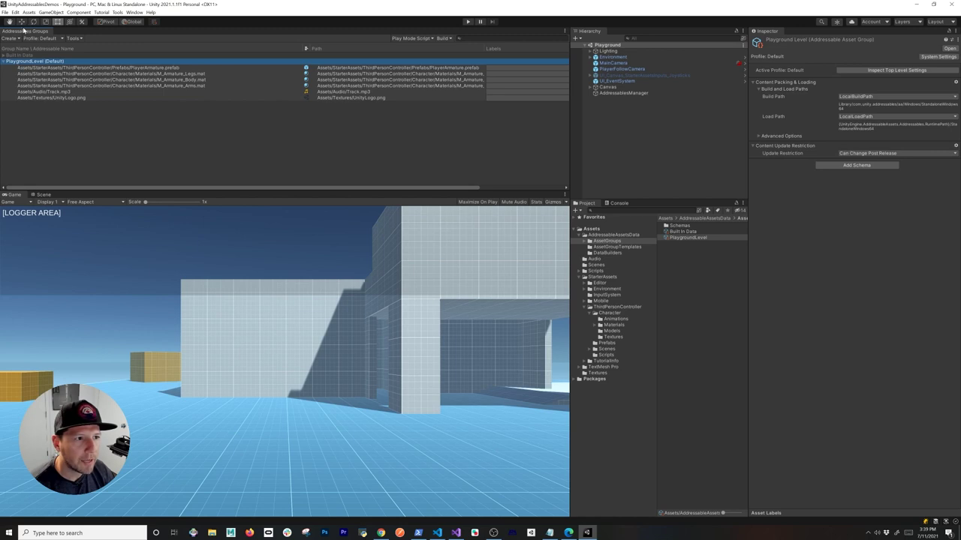
left_click(135, 12)
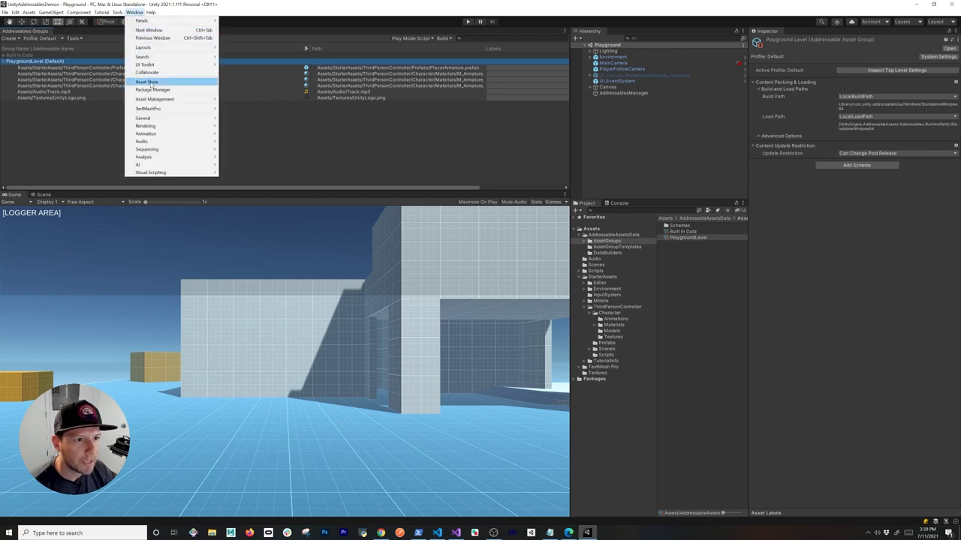
mouse_move(148, 101)
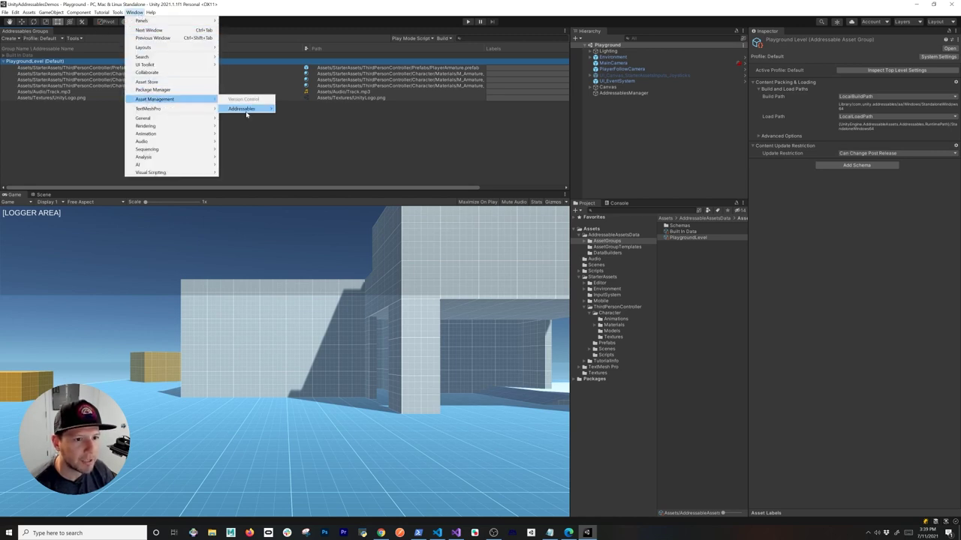
mouse_move(240, 108)
key("Escape")
Set the PlaygroundLevel group's build path to RemoteBuildPath and load path to RemoteLoadPath, and expand its advanced options
left_click(38, 62)
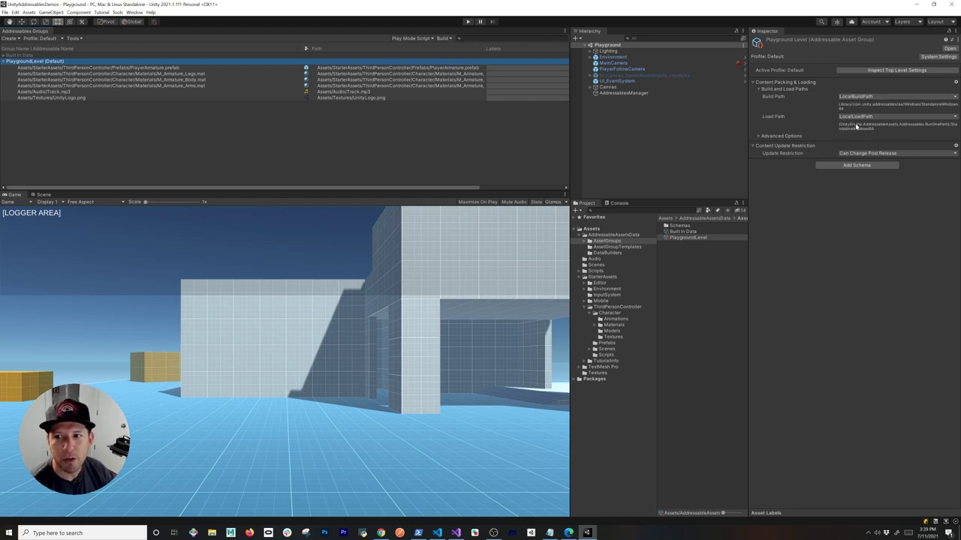
left_click(443, 38)
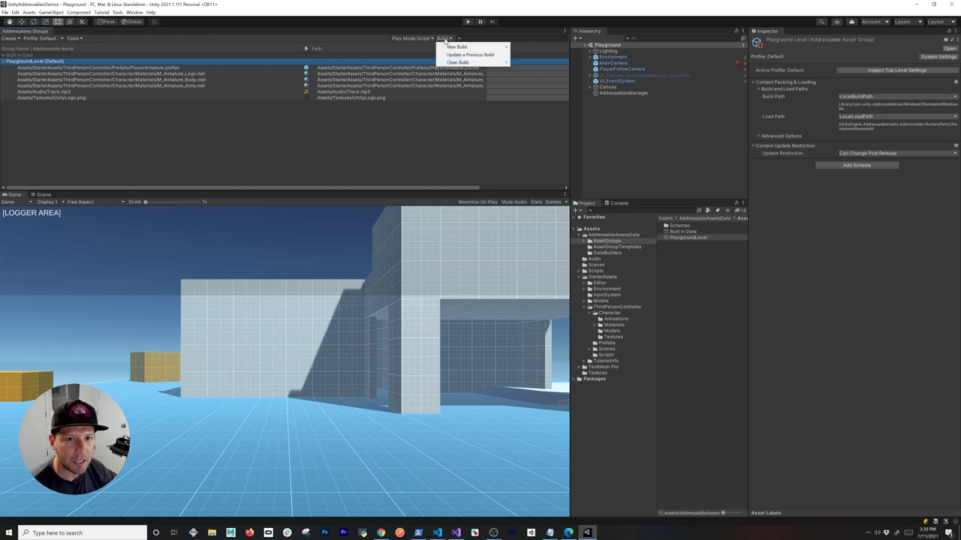
mouse_move(450, 47)
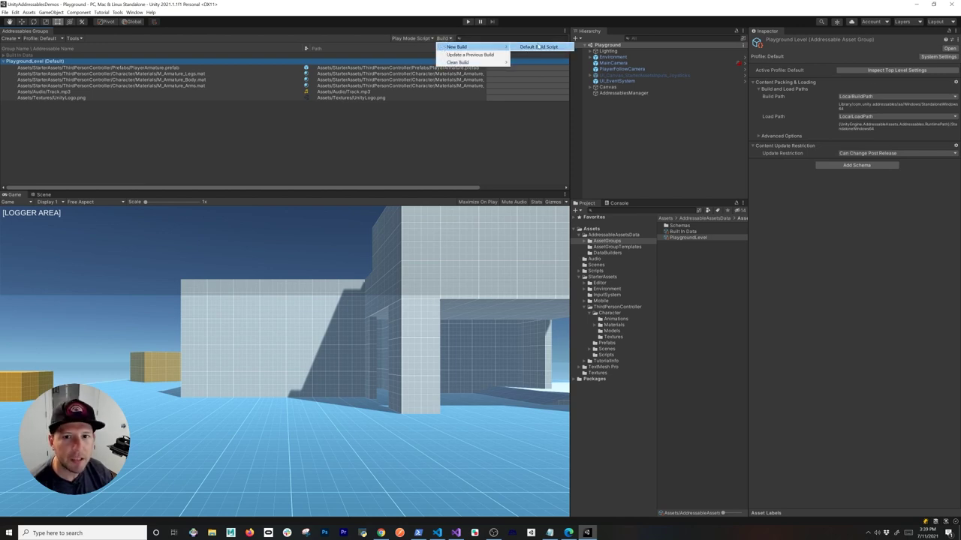
left_click(856, 97)
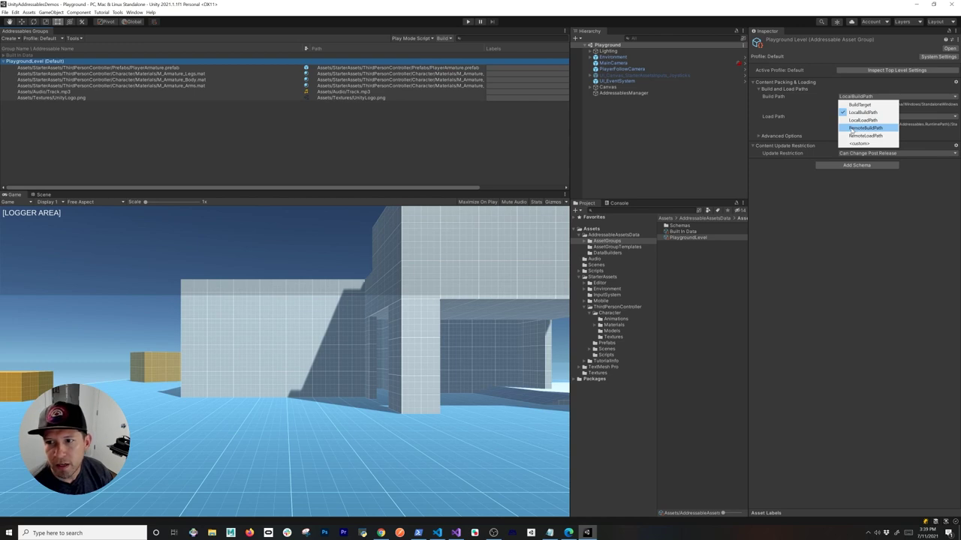
left_click(851, 129)
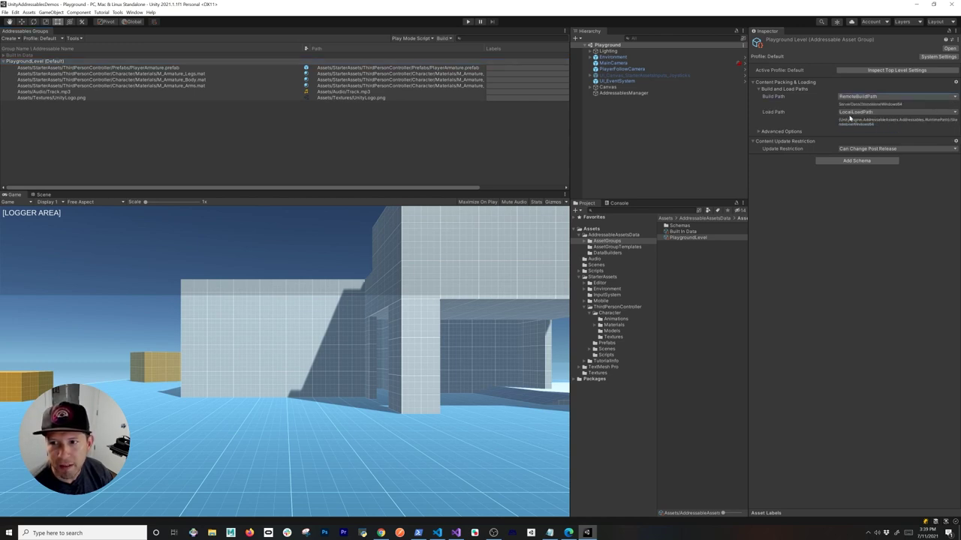
left_click(851, 112)
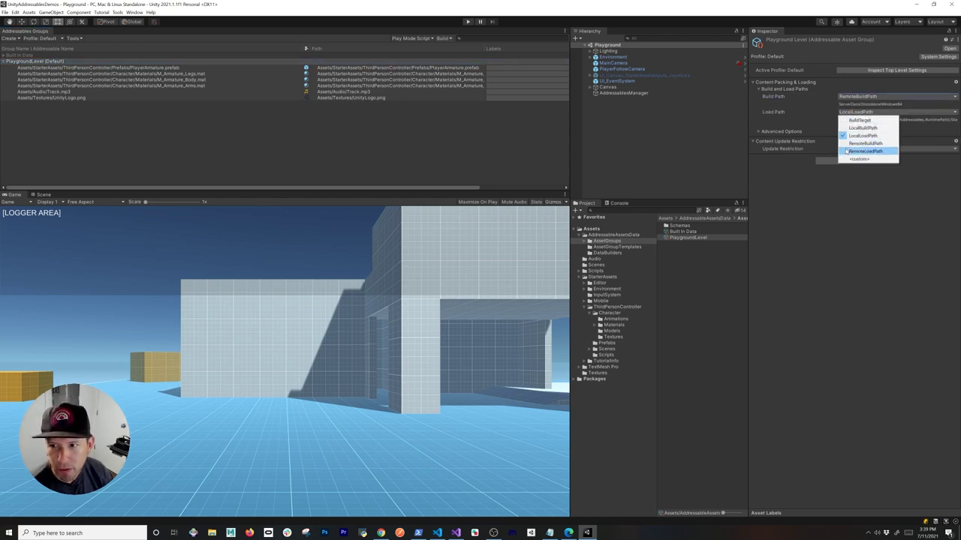
left_click(863, 151)
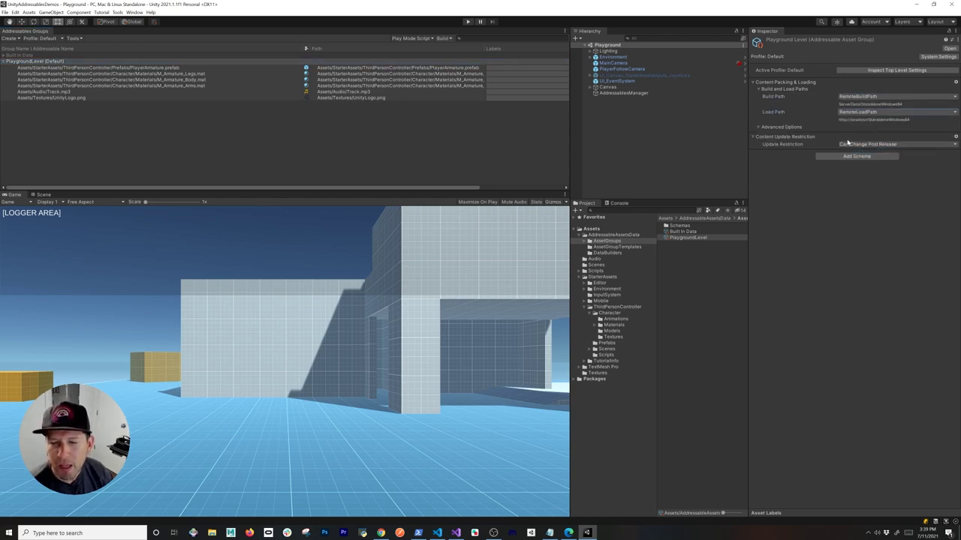
left_click(761, 127)
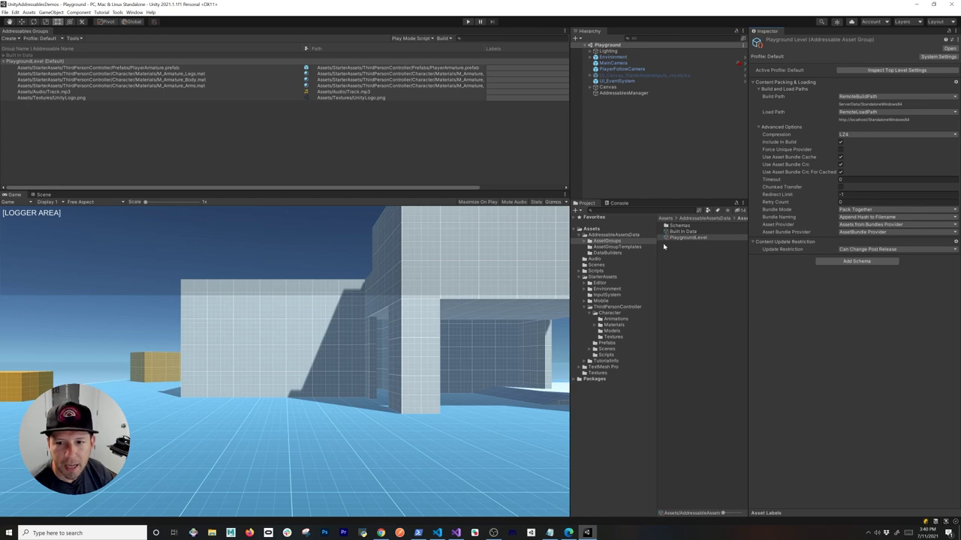
In AddressableAssetSettings, enable Build Remote Catalog with RemoteBuildPath as the build path and RemoteLoadPath as the load path
left_click(613, 234)
left_click(675, 243)
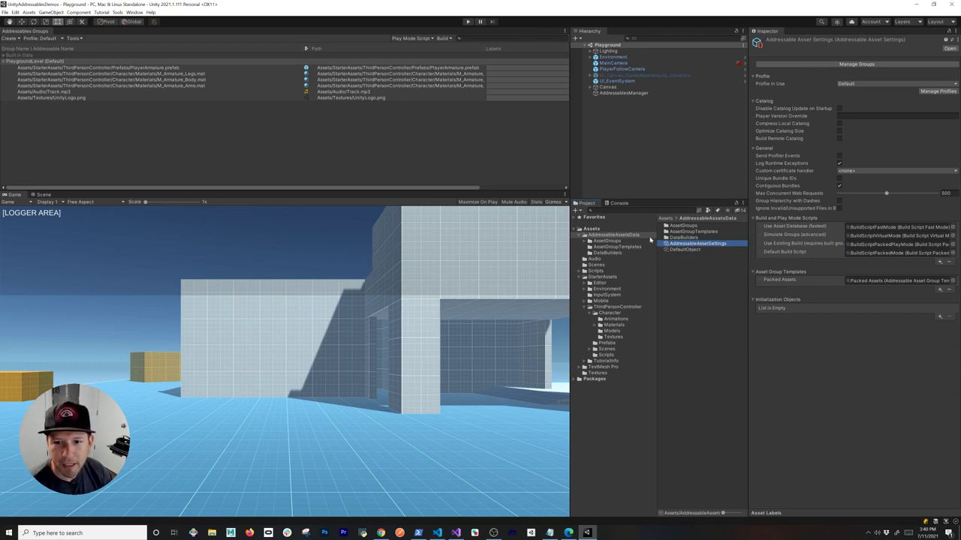
left_click(75, 39)
left_click(99, 47)
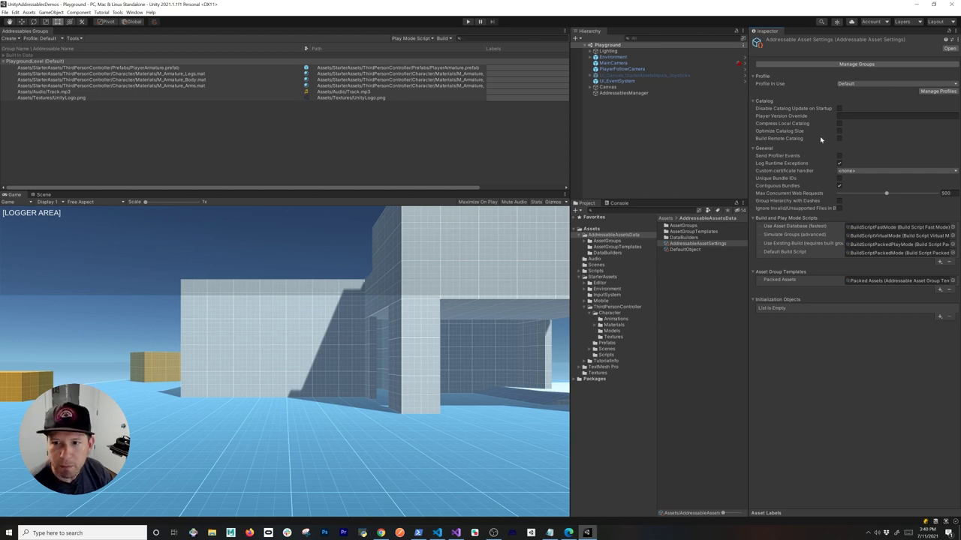
left_click(839, 139)
left_click(840, 146)
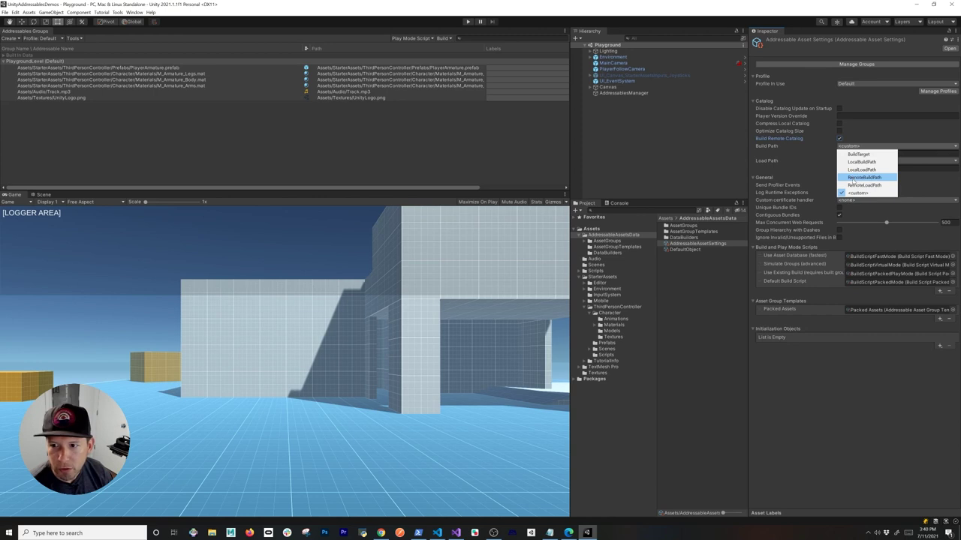
left_click(853, 178)
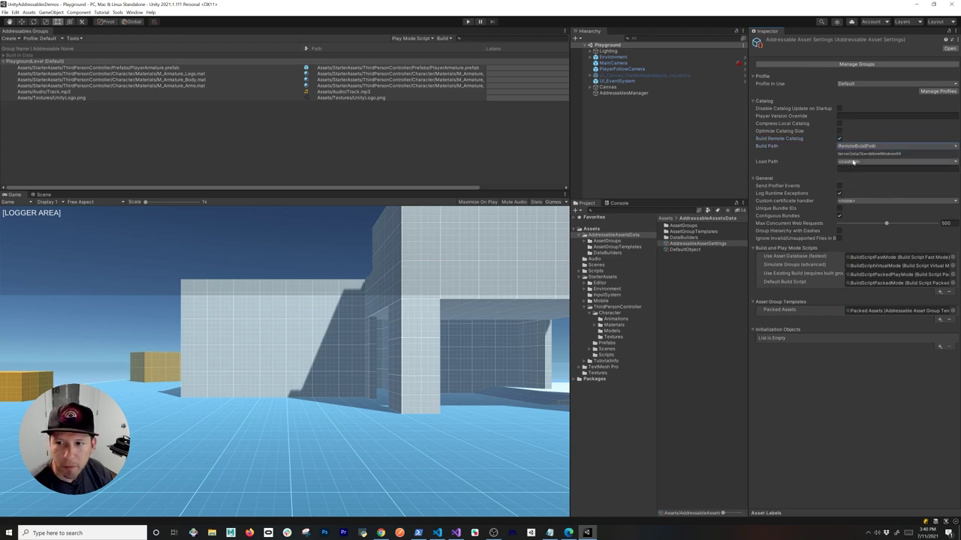
left_click(850, 162)
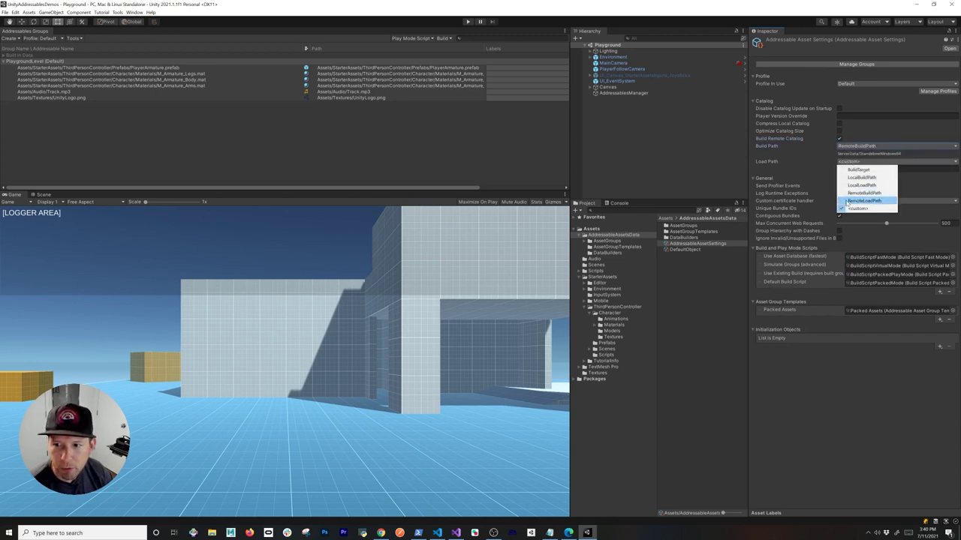
left_click(854, 200)
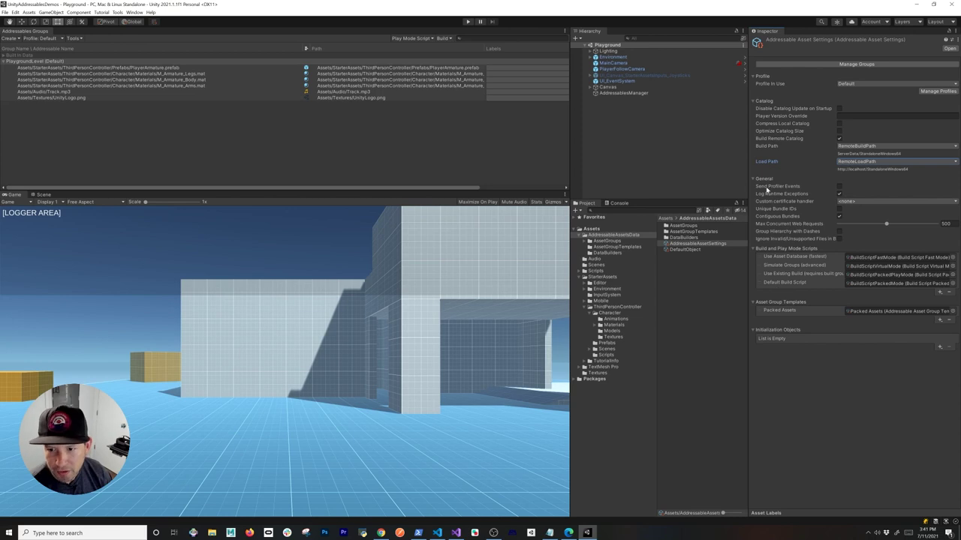
Open the Addressables Profiles window from the profile management settings and examine the Default profile's RemoteBuildPath
left_click(945, 90)
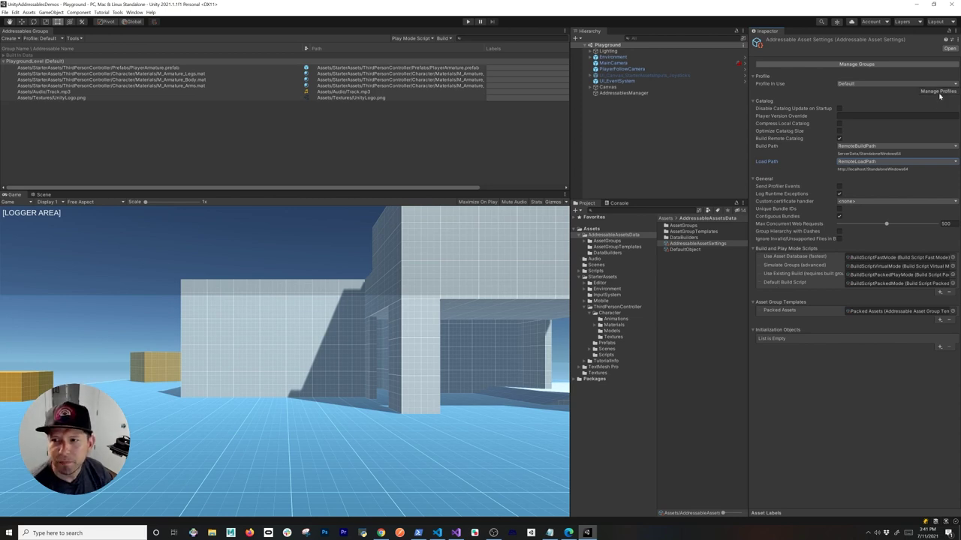
left_click_drag(269, 255, 385, 185)
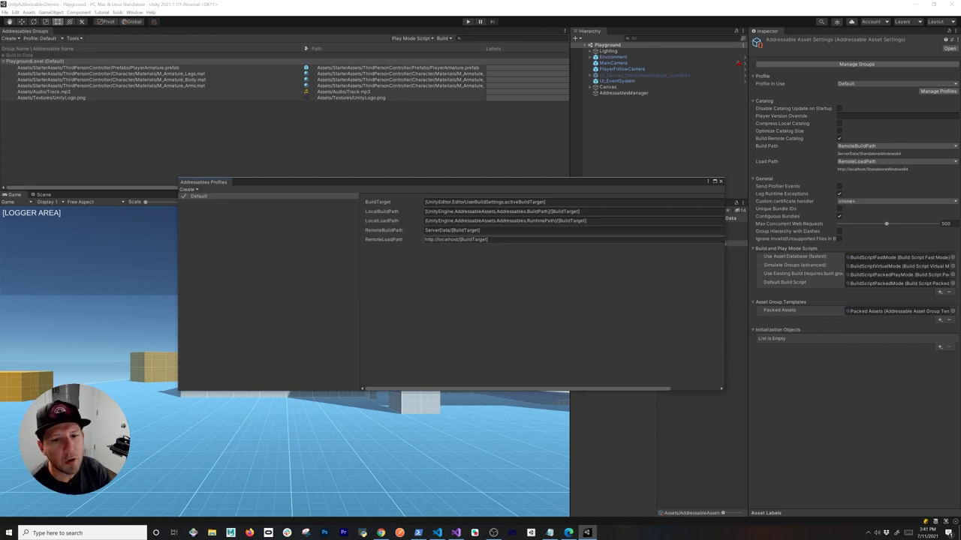
left_click(452, 231)
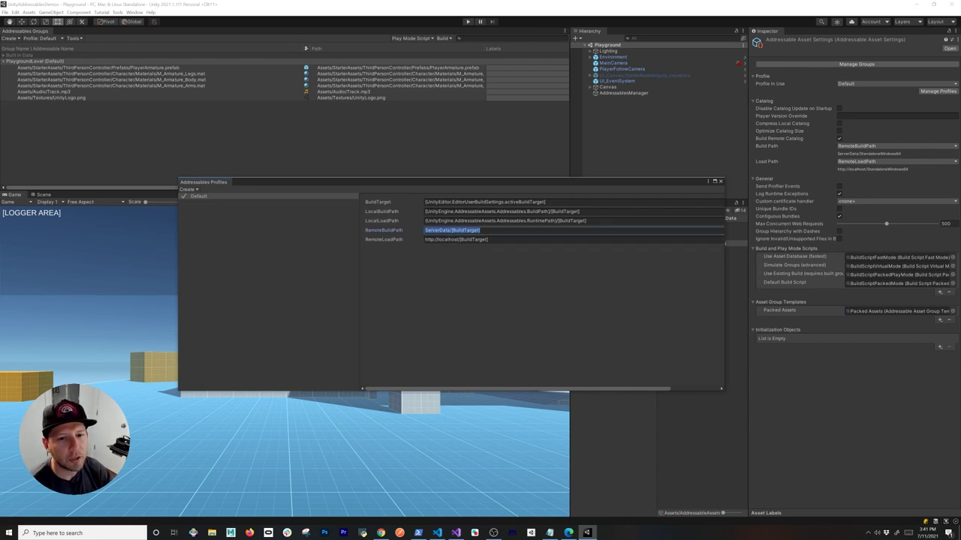
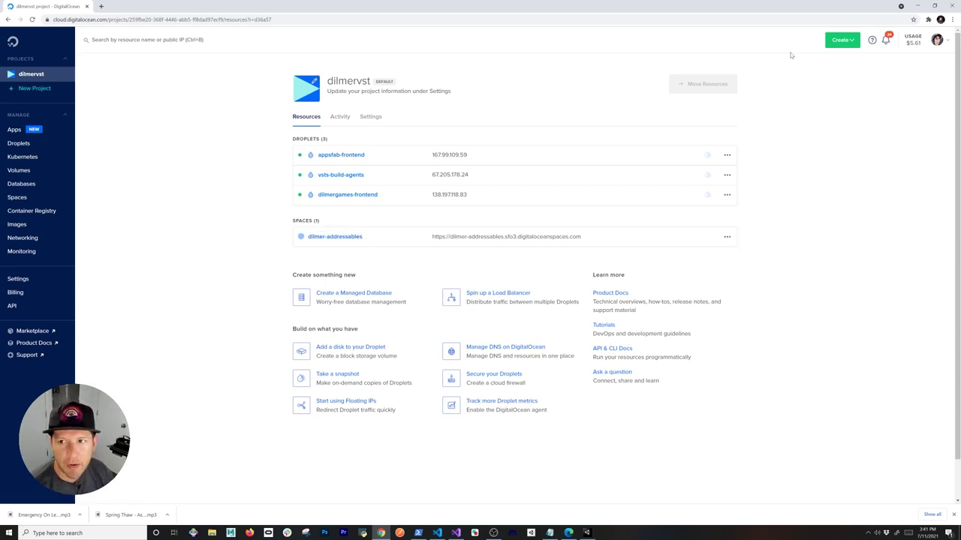
Switch to DigitalOcean in the browser and set up a new Space in the New York region with file listing enabled
left_click(845, 45)
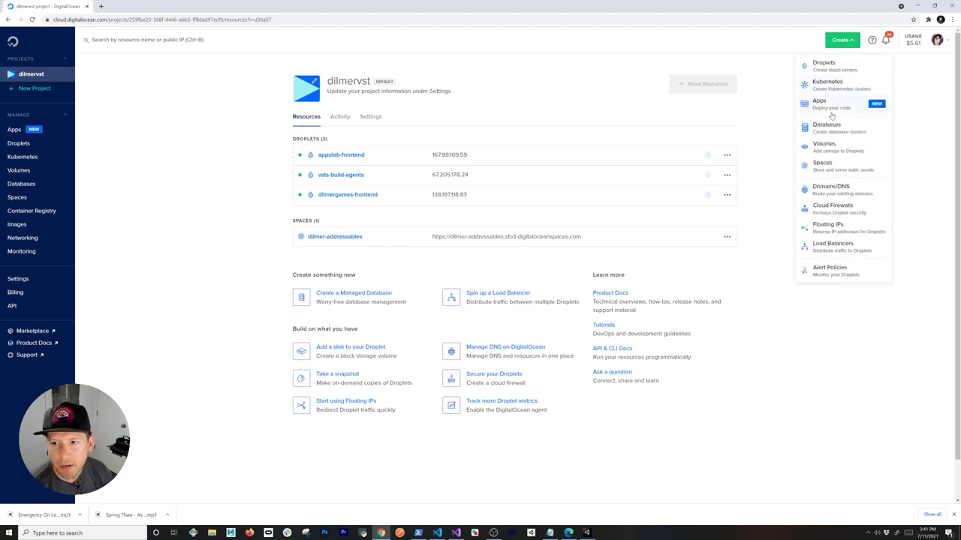
left_click(821, 168)
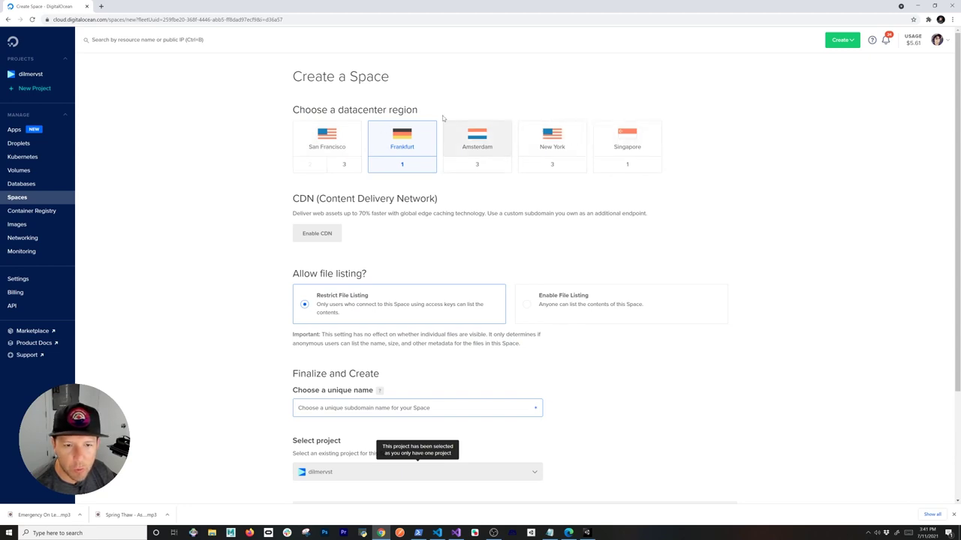
left_click(548, 146)
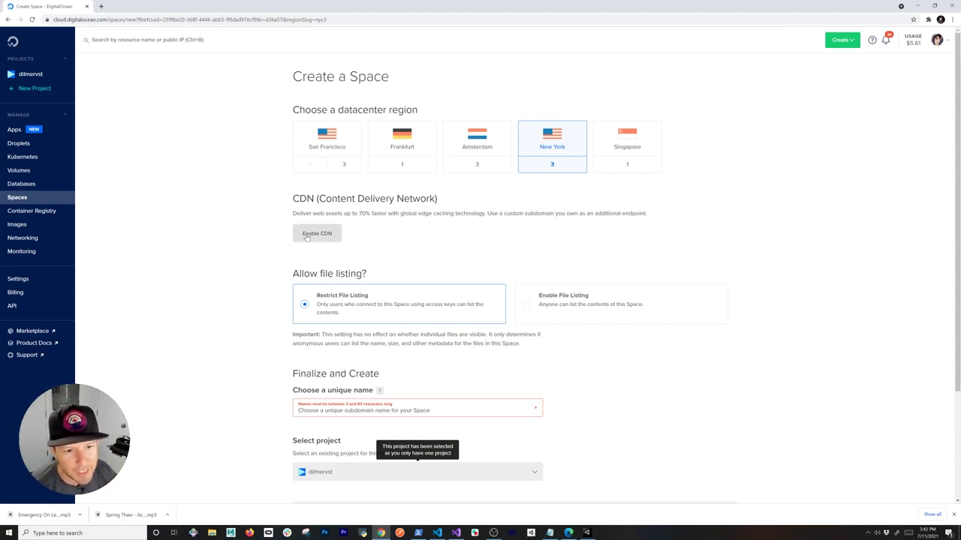
scroll(517, 341, "down", 1)
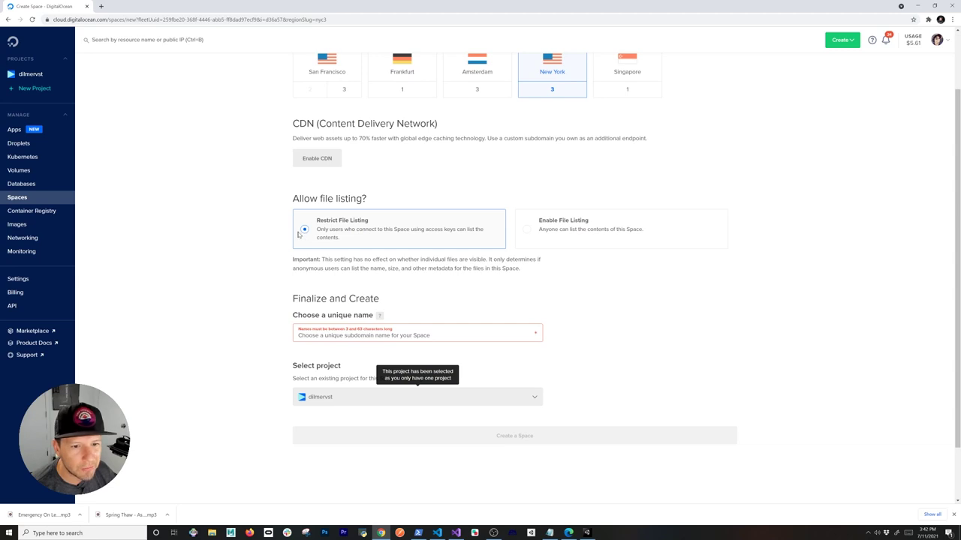
left_click(527, 229)
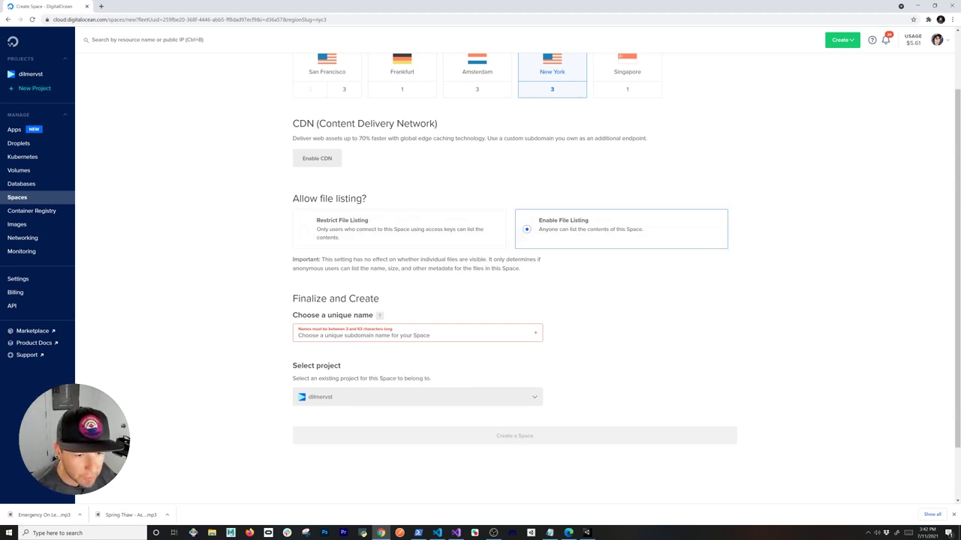
Enter dilmer-youtube-addressables as the unique name of the new Space
scroll(300, 345, "down", 1)
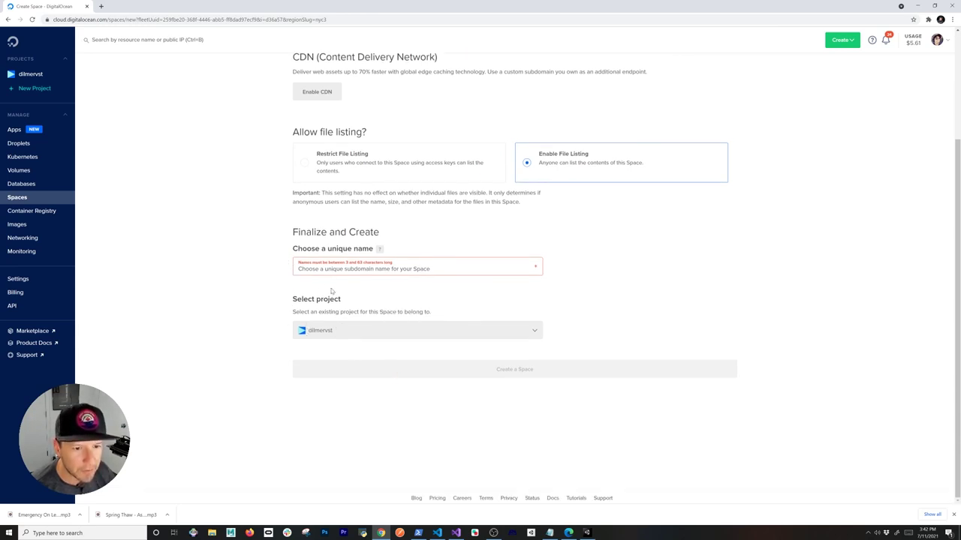
left_click(298, 269)
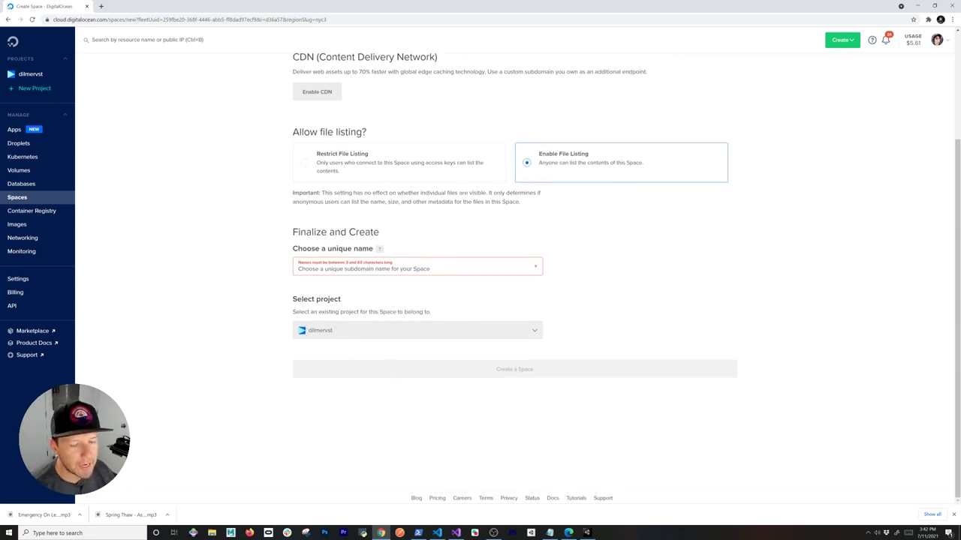
type("dilmervst")
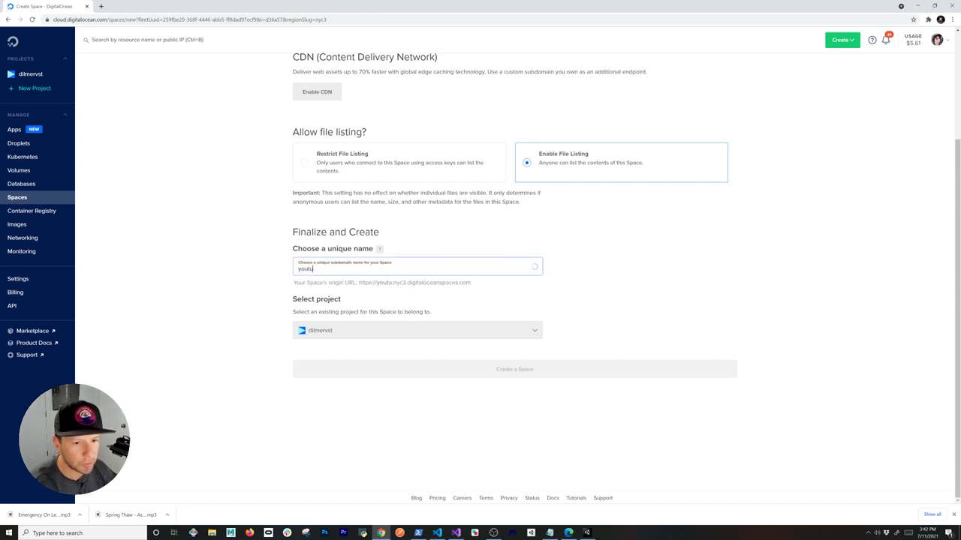
key("BackSpace")
key("BackSpace")
key("BackSpace")
key("BackSpace")
key("BackSpace")
key("BackSpace")
key("BackSpace")
key("BackSpace")
key("BackSpace")
type("dilme")
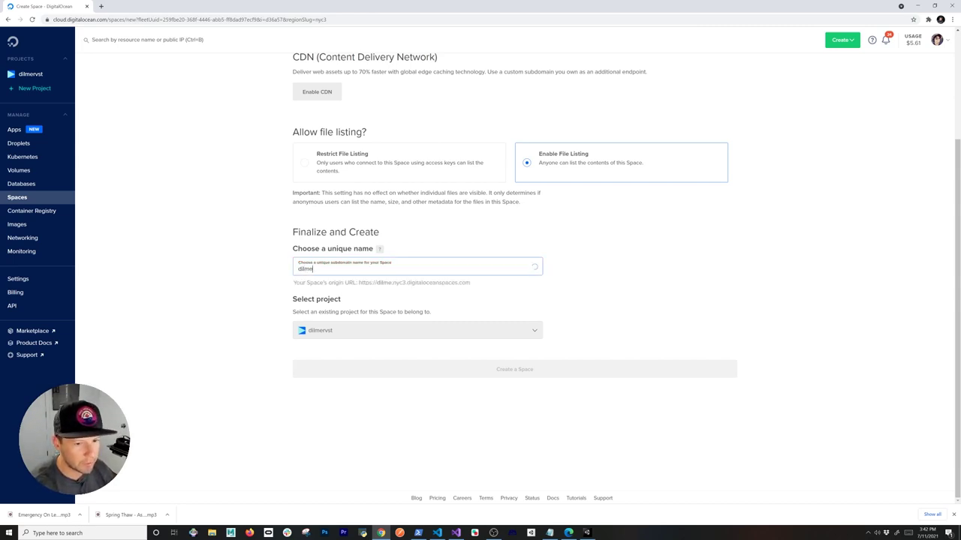
type("r-youtube-addressables")
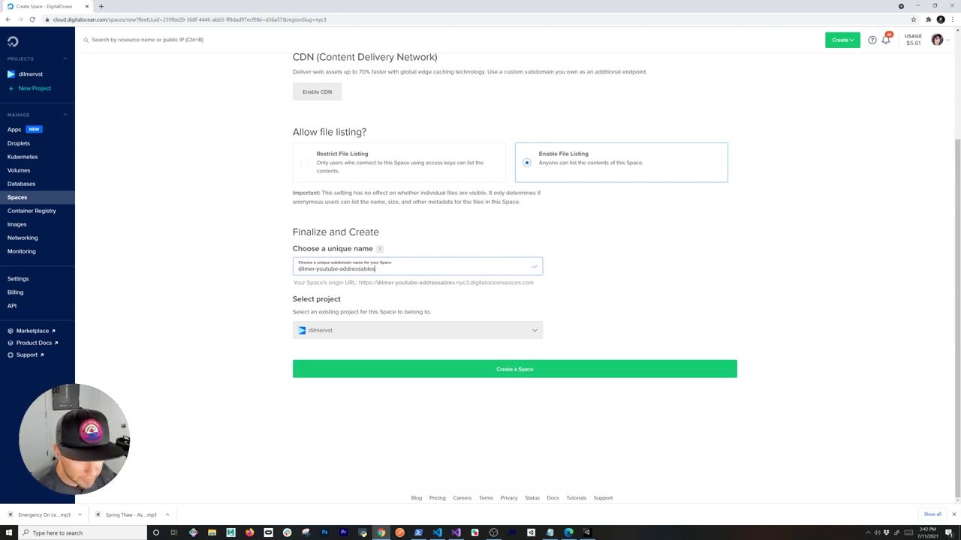
Shorten the Space's unique name to dilmerv-addressables and select the whole name
key("ctrl+Left")
key("Left")
key("shift+Left")
key("shift+Left")
key("shift+Left")
key("shift+Left")
key("shift+Left")
key("shift+Left")
key("shift+Left")
key("shift+Left")
type("v")
key("ctrl+a")
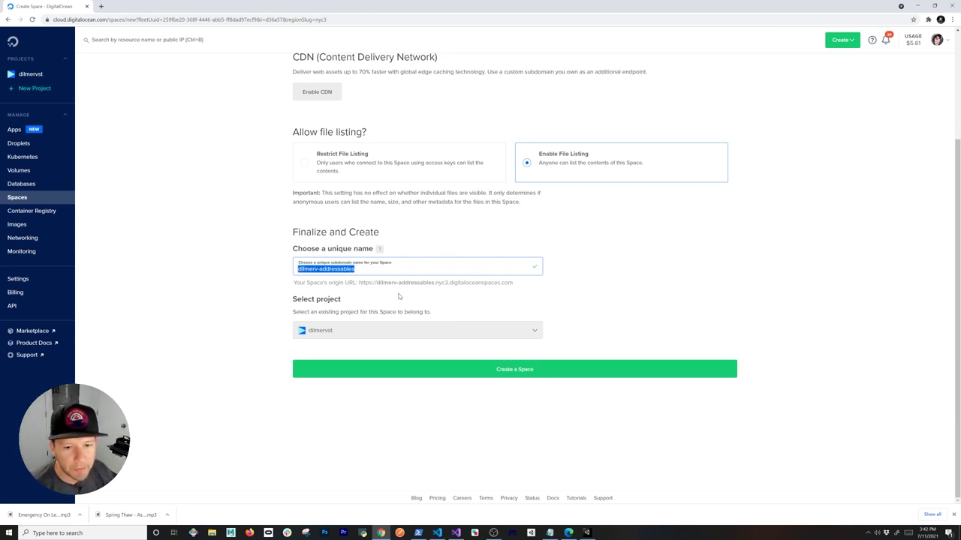
Create the dilmerv-addressables Space and copy its origin URL
left_click(479, 373)
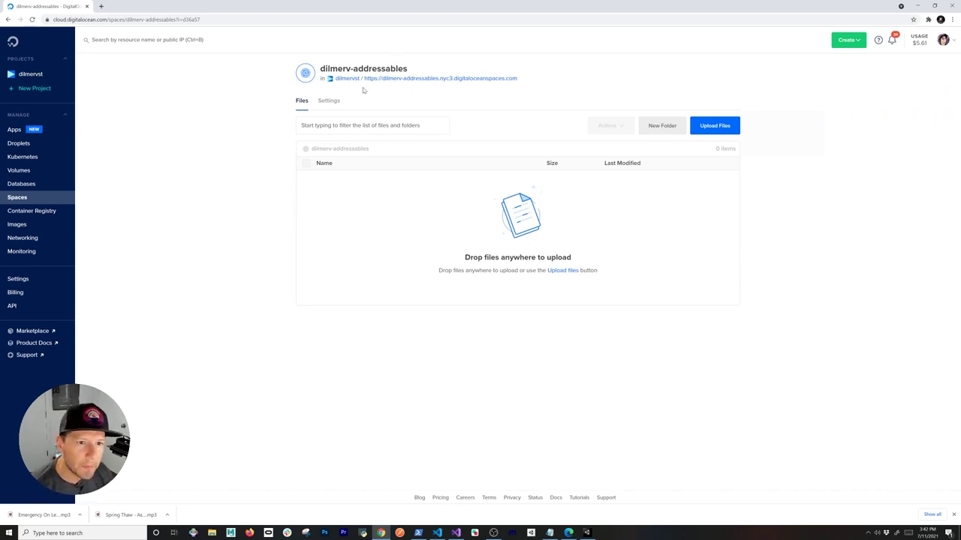
left_click_drag(533, 79, 366, 78)
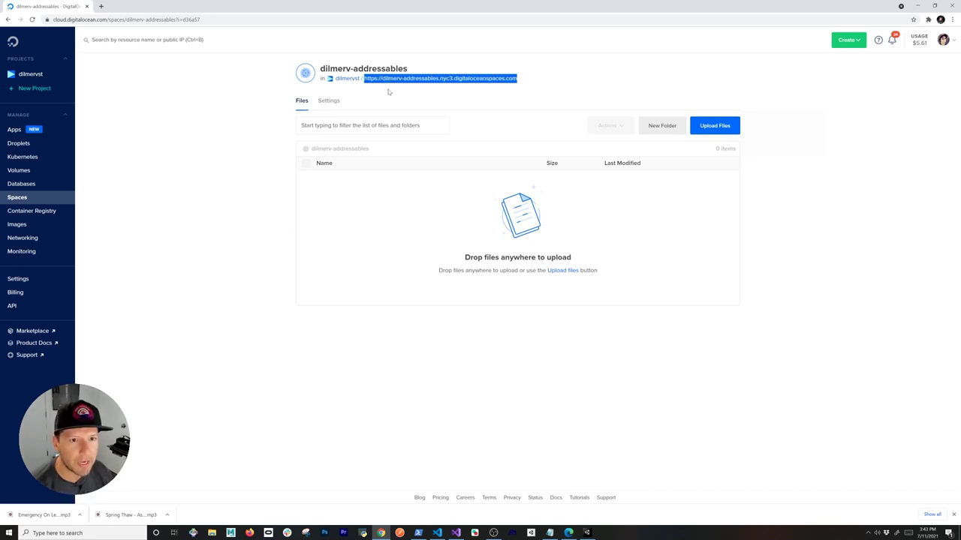
left_click(329, 101)
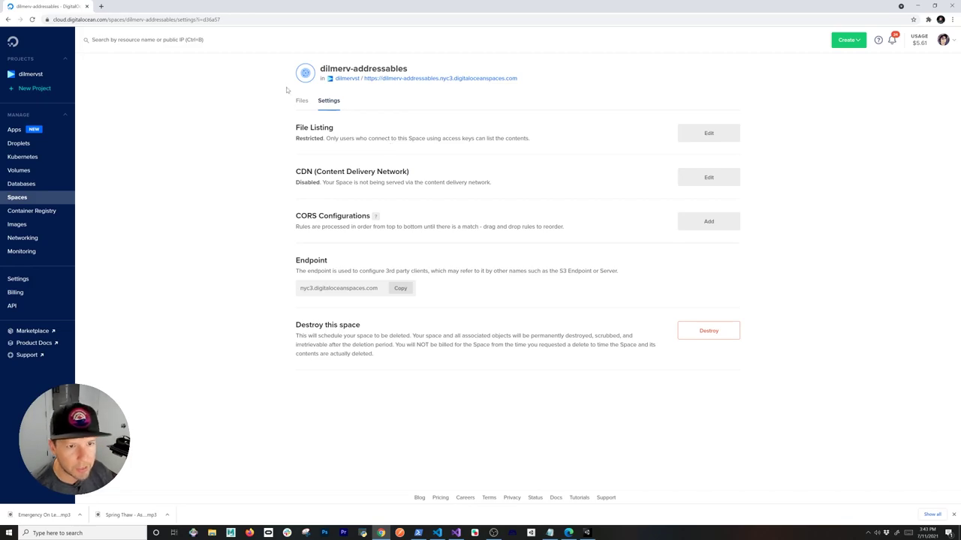
key("alt+Tab")
left_click(459, 240)
key("ctrl+shift+Left")
type("https://dilmerv-addressables.nyc3.digitaloceanspaces.com")
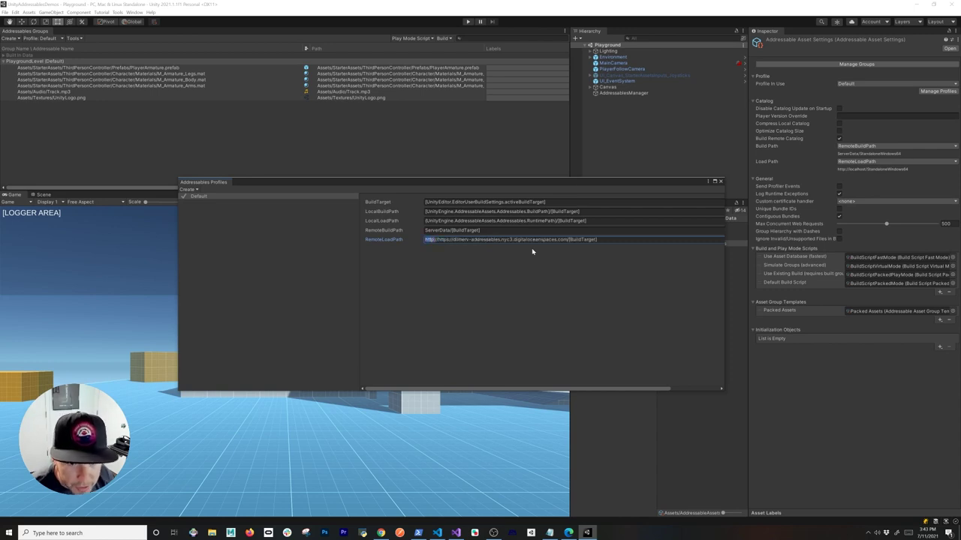
key("BackSpace")
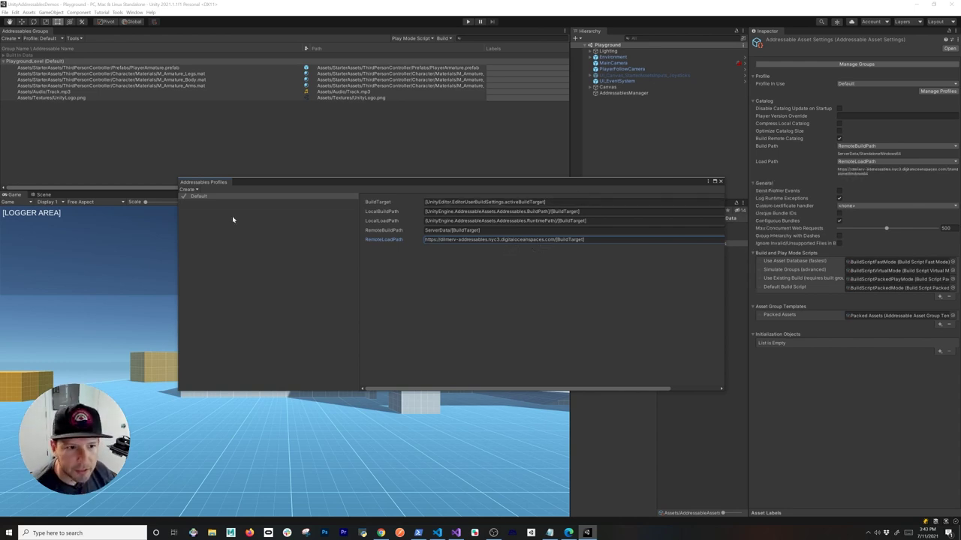
left_click(721, 181)
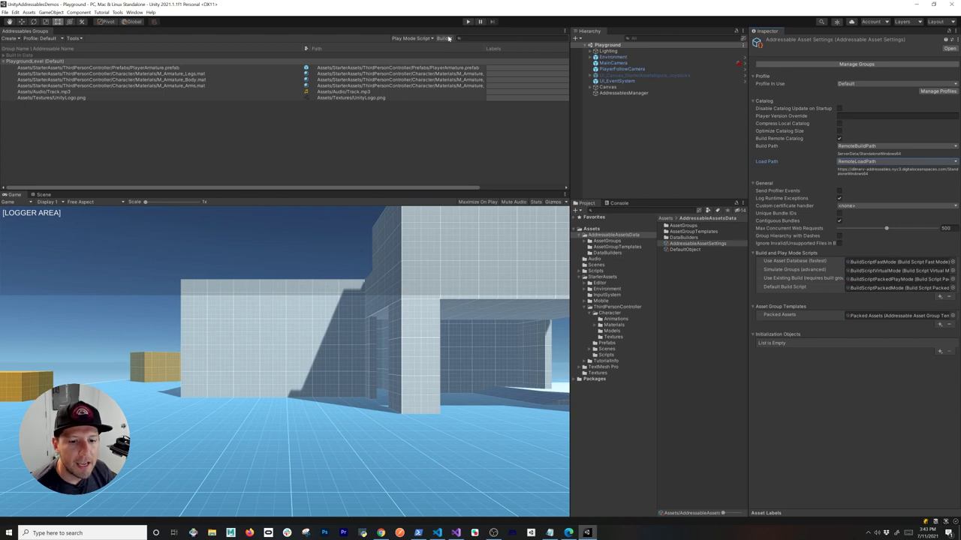
Make a new Addressables build using the Default Build Script
left_click(444, 38)
mouse_move(451, 47)
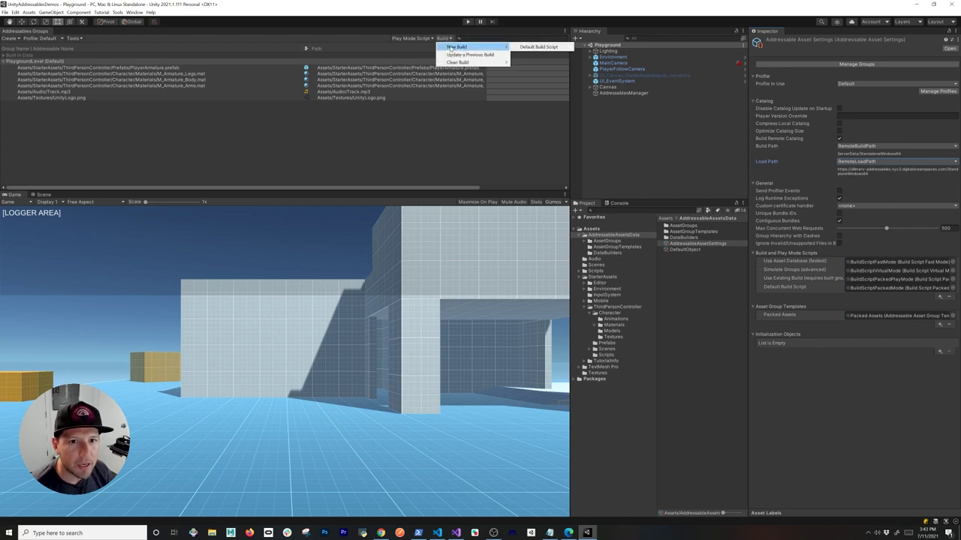
left_click(523, 47)
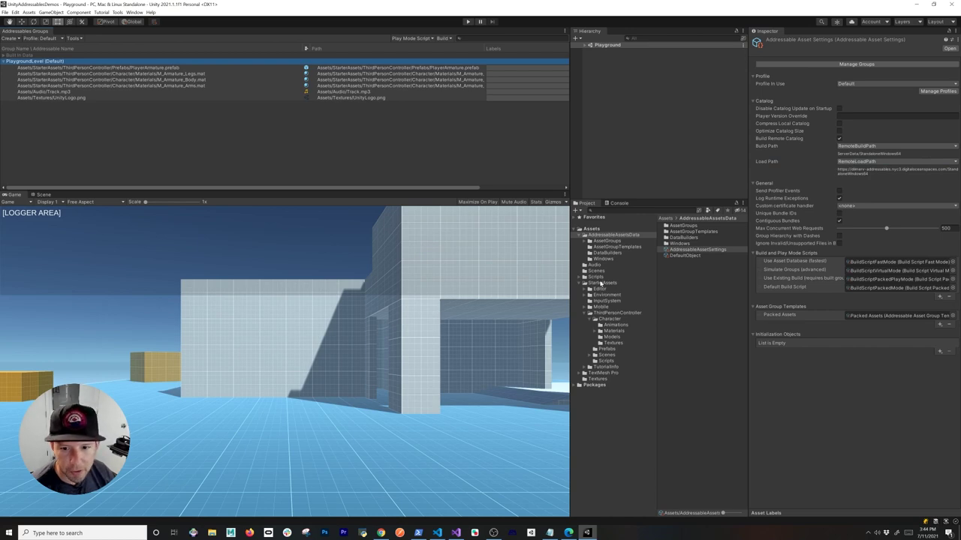
Show the project in File Explorer, examine the files in ServerData's StandaloneWindows64 folder and return to ServerData
right_click(594, 272)
left_click(617, 286)
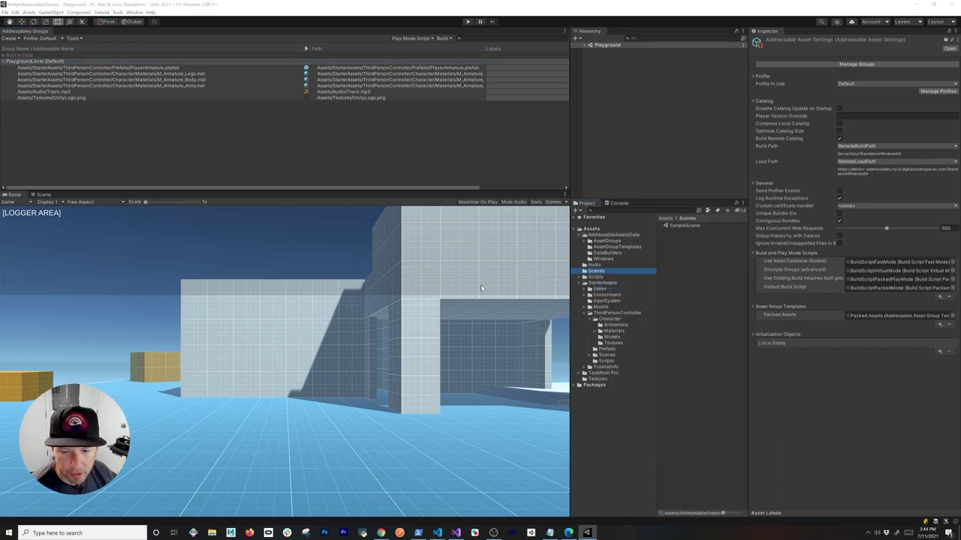
left_click_drag(334, 149, 496, 147)
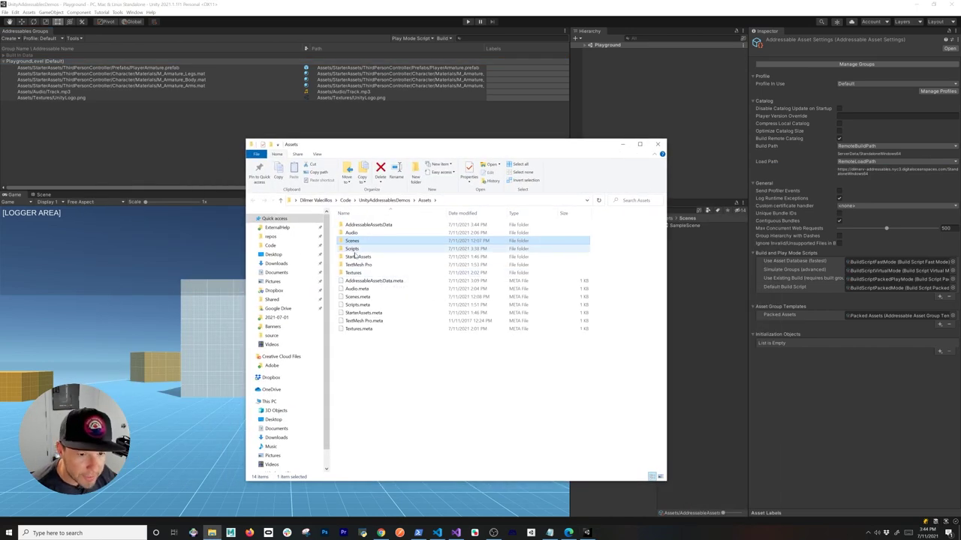
left_click(384, 199)
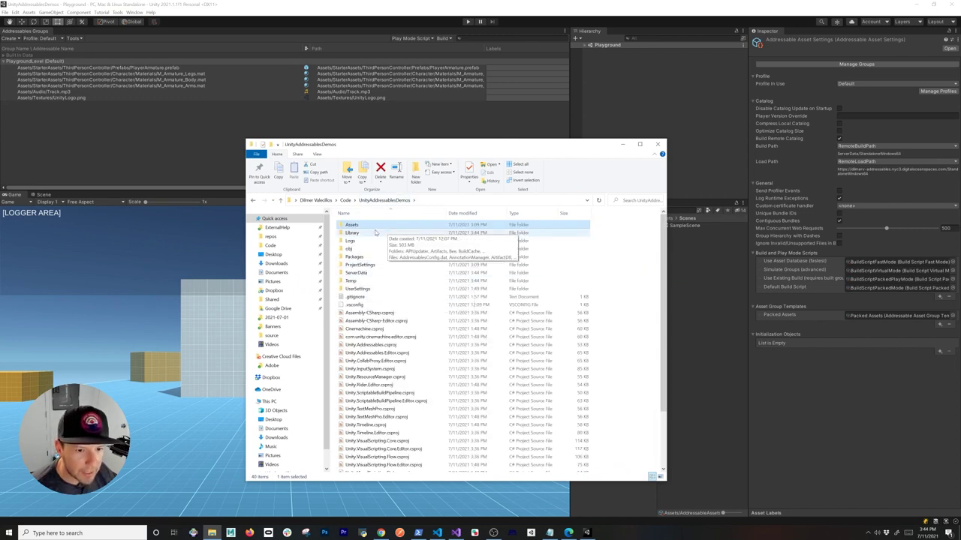
left_click(360, 274)
double_click(360, 275)
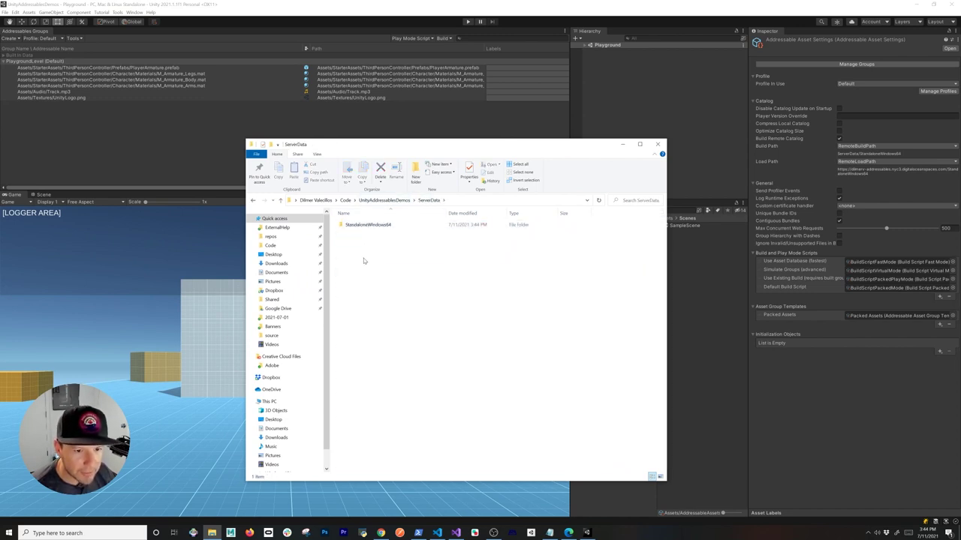
double_click(380, 225)
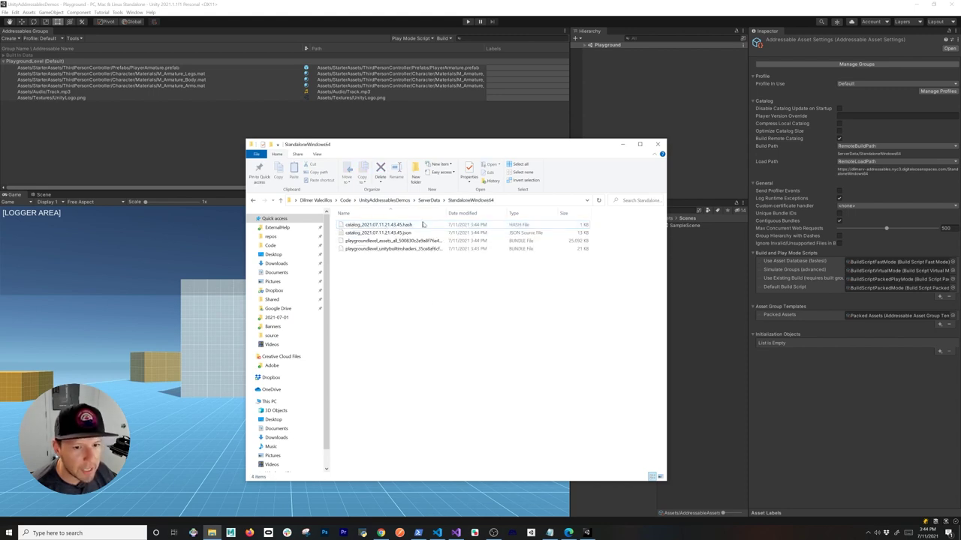
left_click(433, 201)
left_click(444, 348)
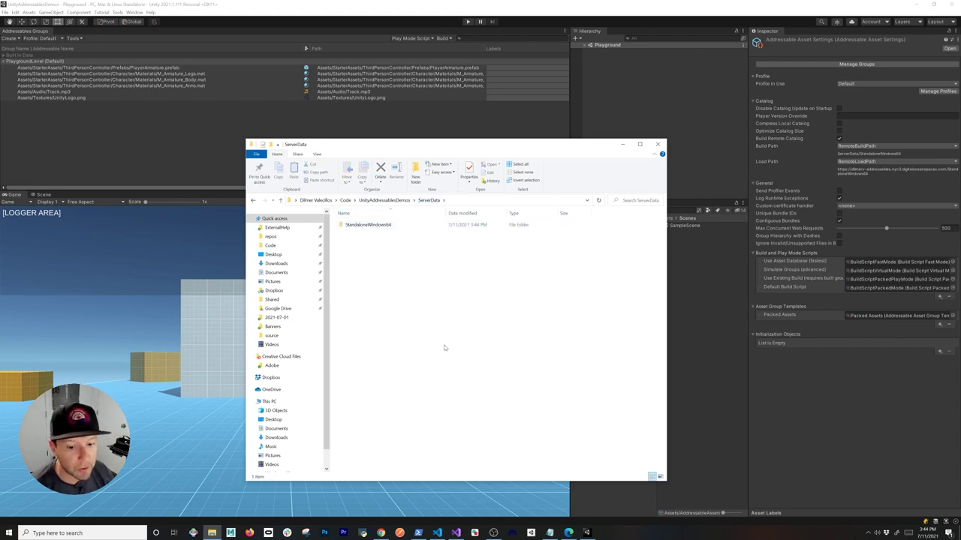
Upload the StandaloneWindows64 folder to the DigitalOcean Space with public permission and open the uploaded folder
left_click(381, 533)
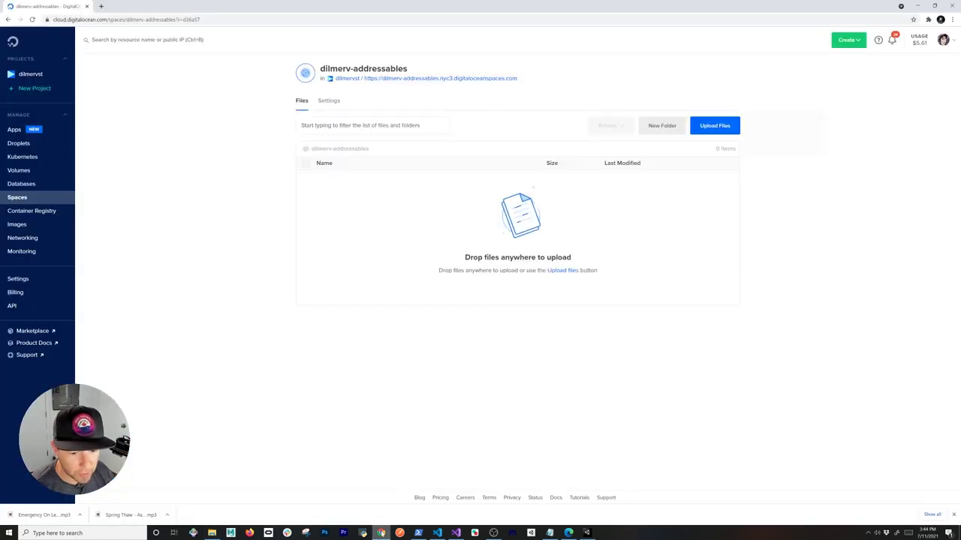
left_click_drag(587, 6, 718, 50)
left_click_drag(398, 145, 230, 118)
left_click(214, 199)
left_click_drag(214, 199, 630, 229)
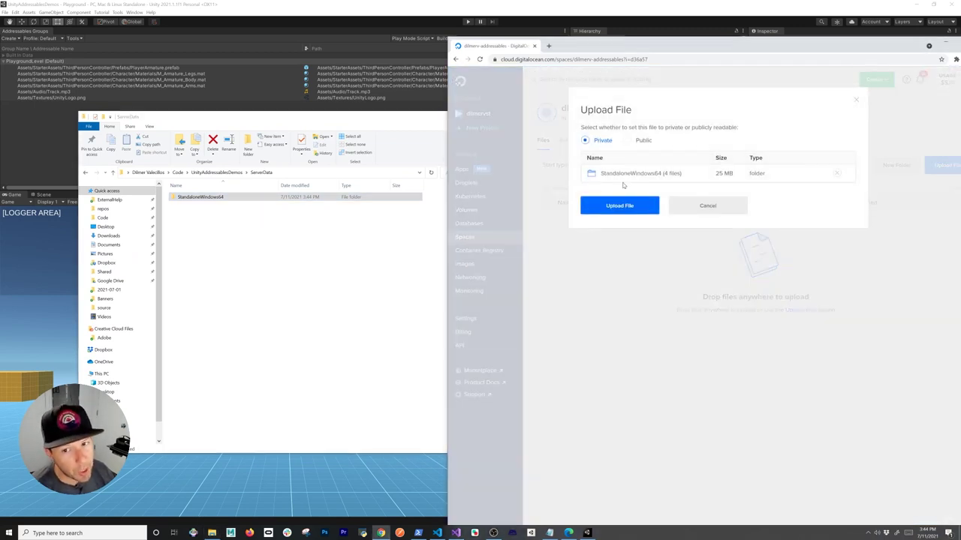
left_click(627, 141)
left_click(621, 207)
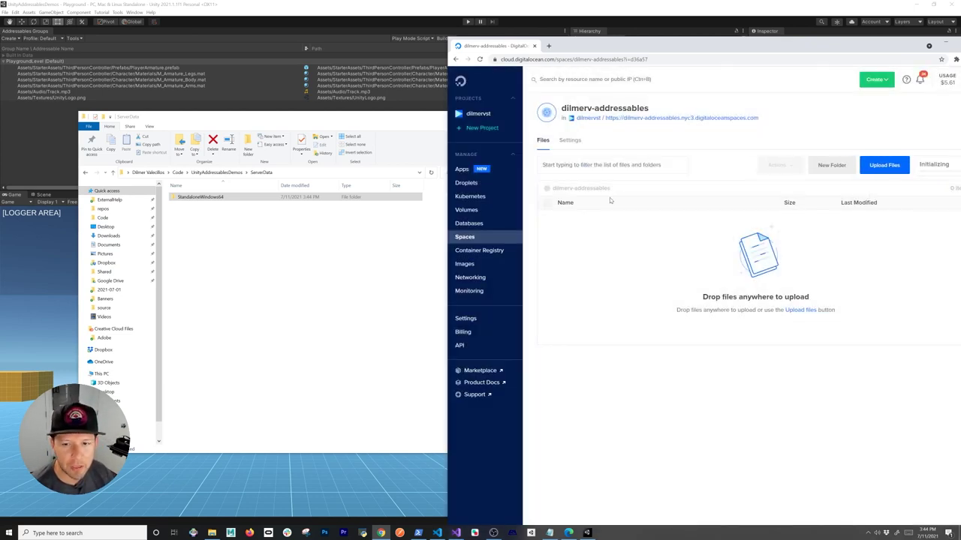
left_click_drag(724, 43, 653, 38)
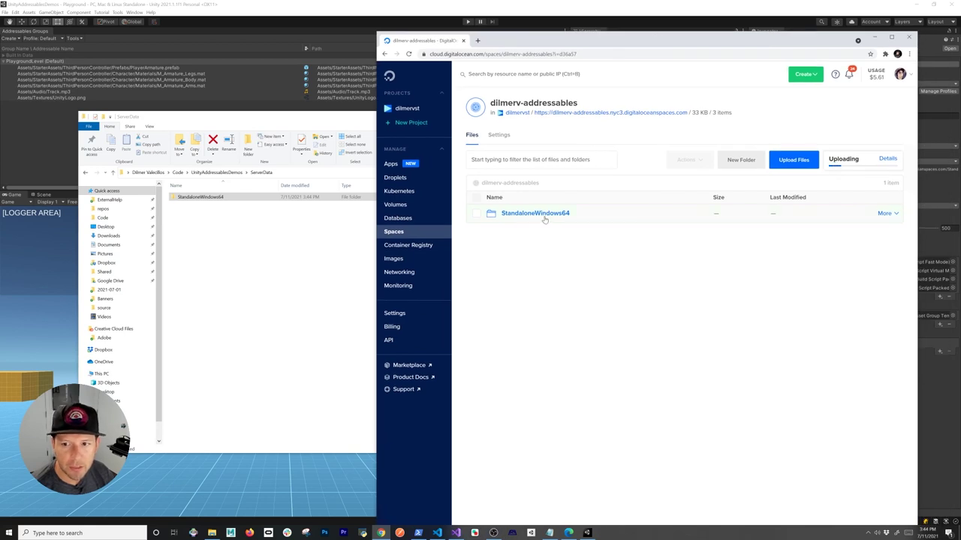
left_click(541, 216)
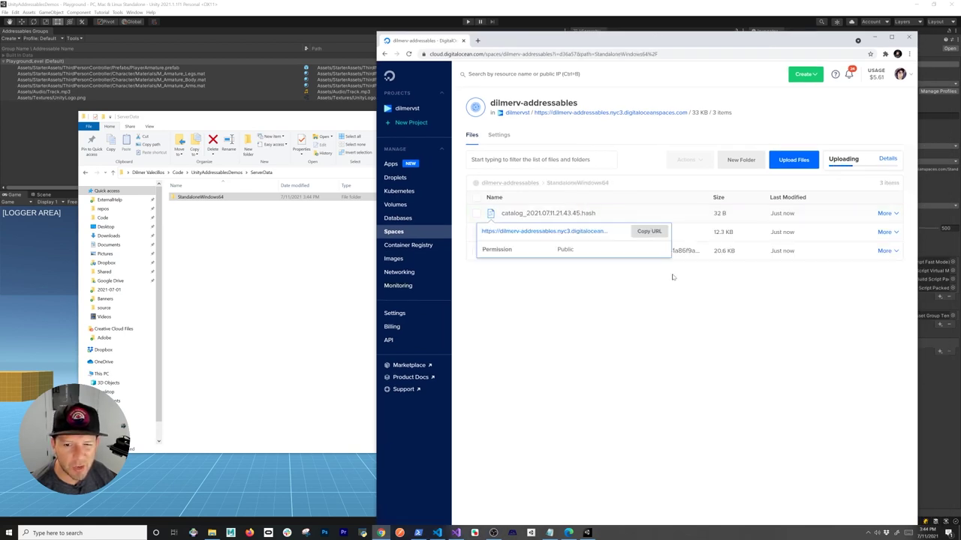
Switch to Unity and build the Windows x86_64 standalone player into a new Desktop folder named Builds
left_click(280, 14)
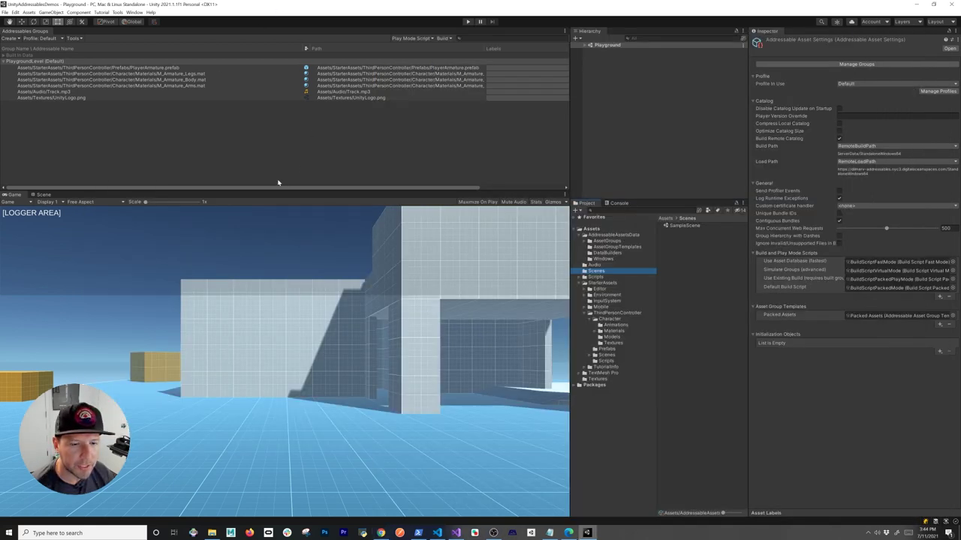
left_click(5, 12)
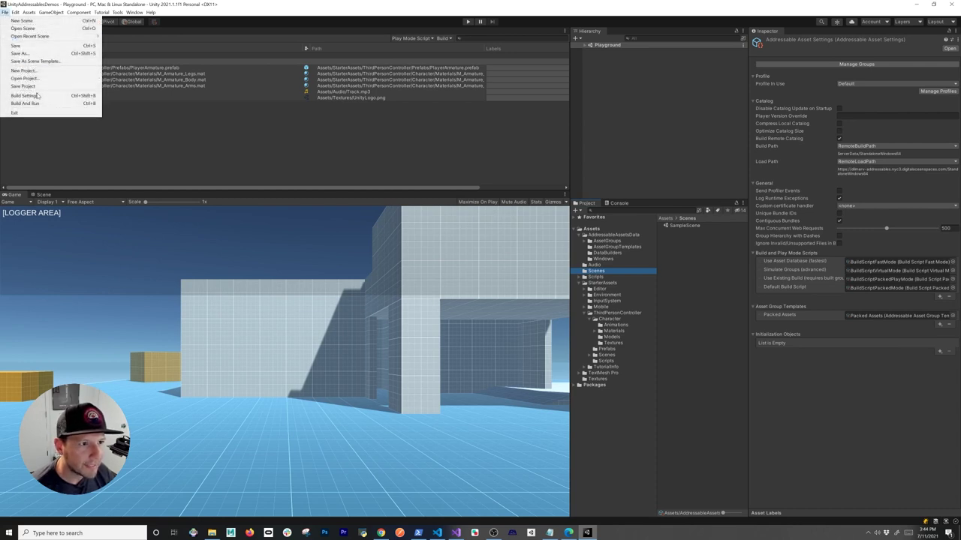
left_click(25, 95)
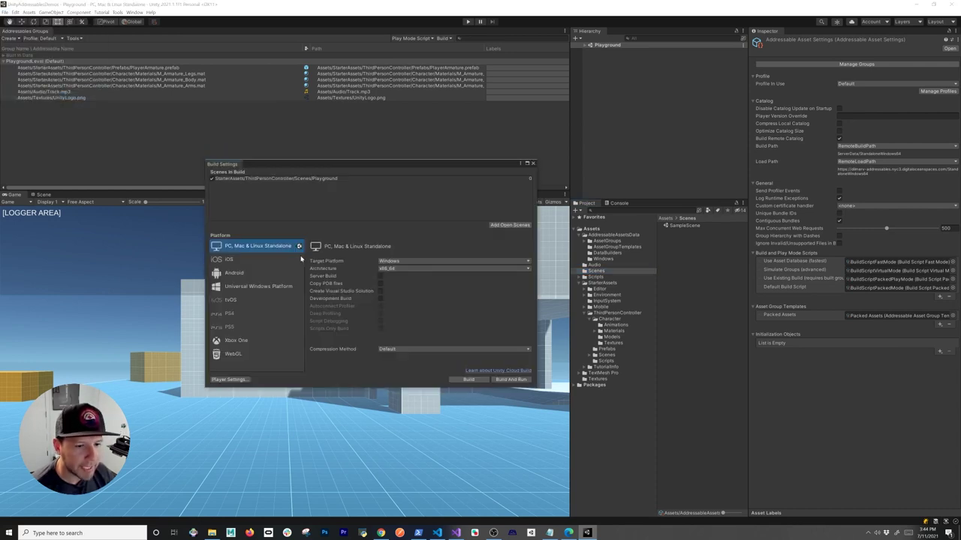
left_click(466, 380)
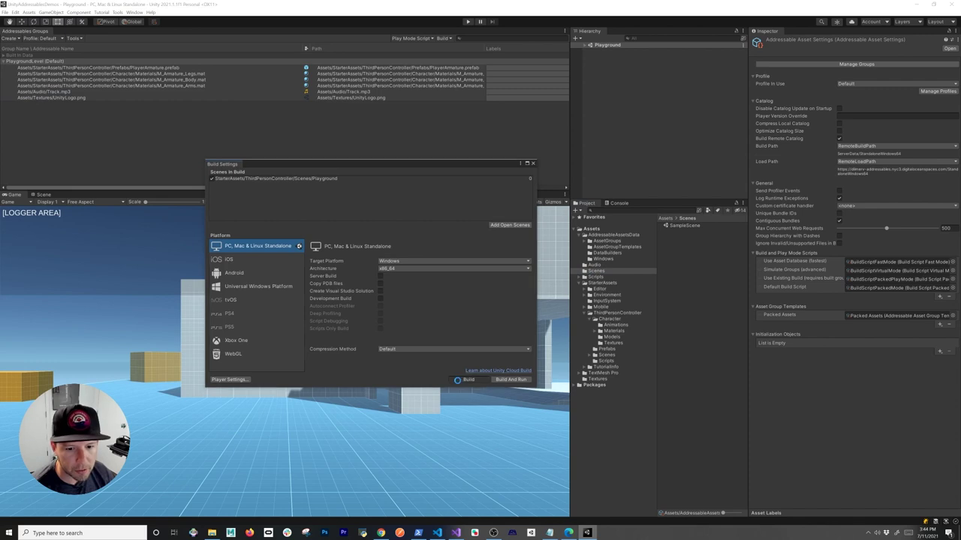
left_click(193, 161)
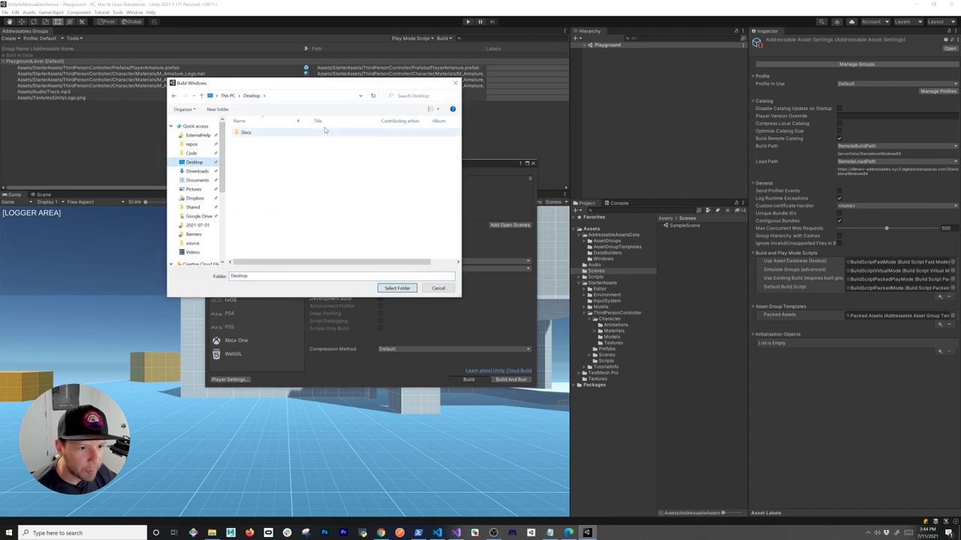
left_click(217, 109)
type("Builds")
key("Return")
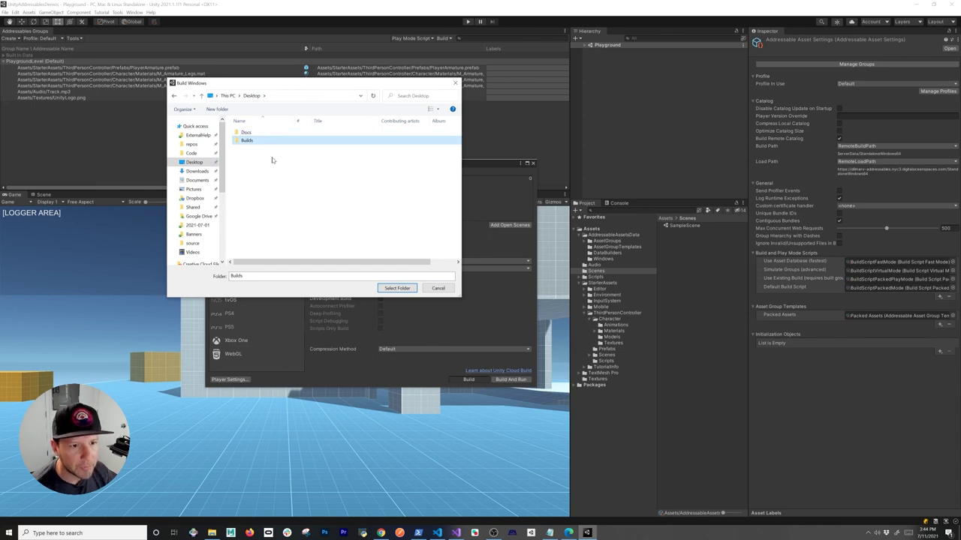
double_click(266, 142)
left_click(394, 289)
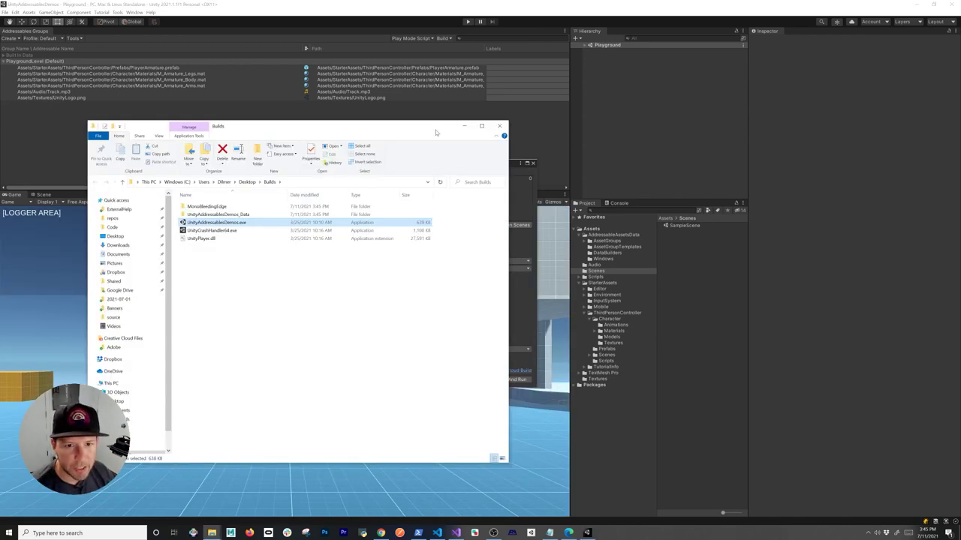
Run the built UnityAddressablesDemos.exe twice to check the loading of the remote assets, closing it after each run
left_click_drag(436, 133, 540, 118)
left_click(314, 216)
double_click(319, 207)
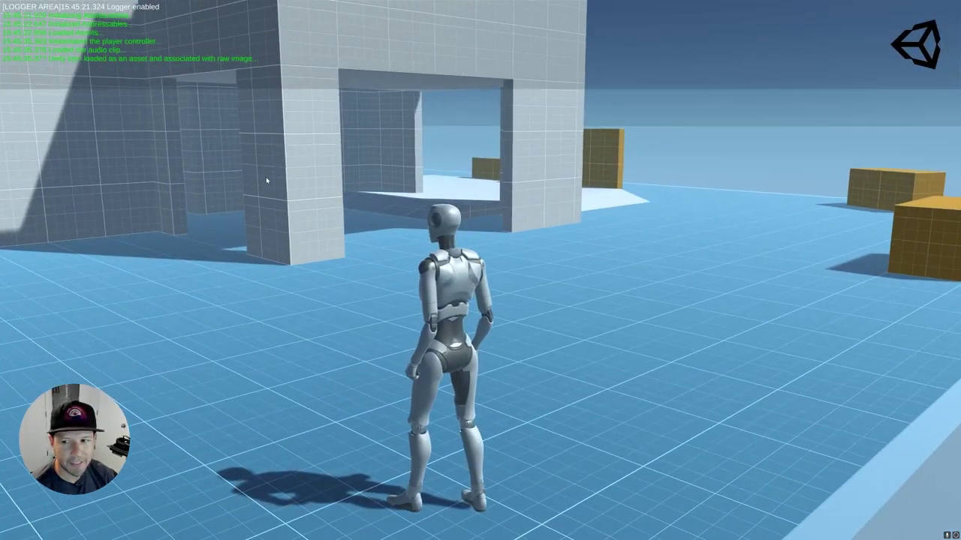
key("alt+F4")
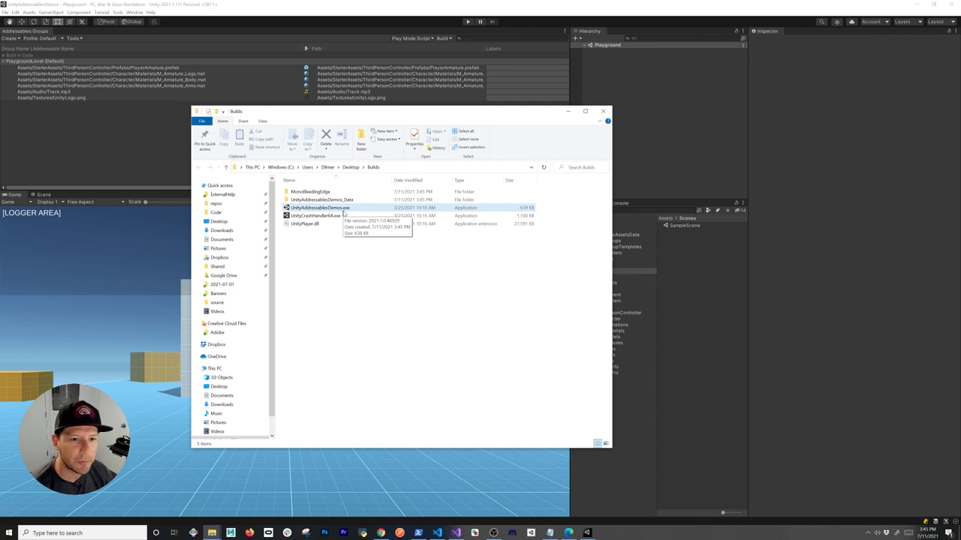
double_click(344, 213)
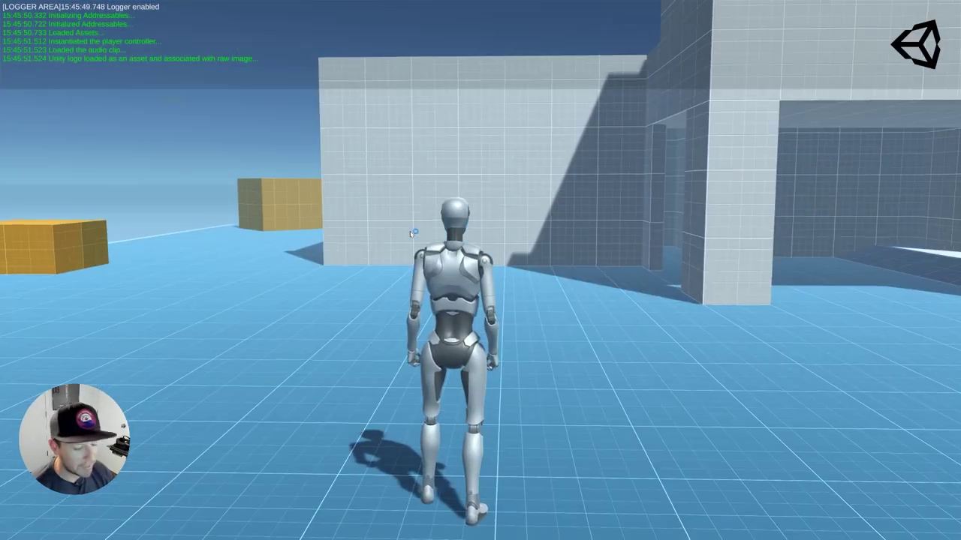
key("w")
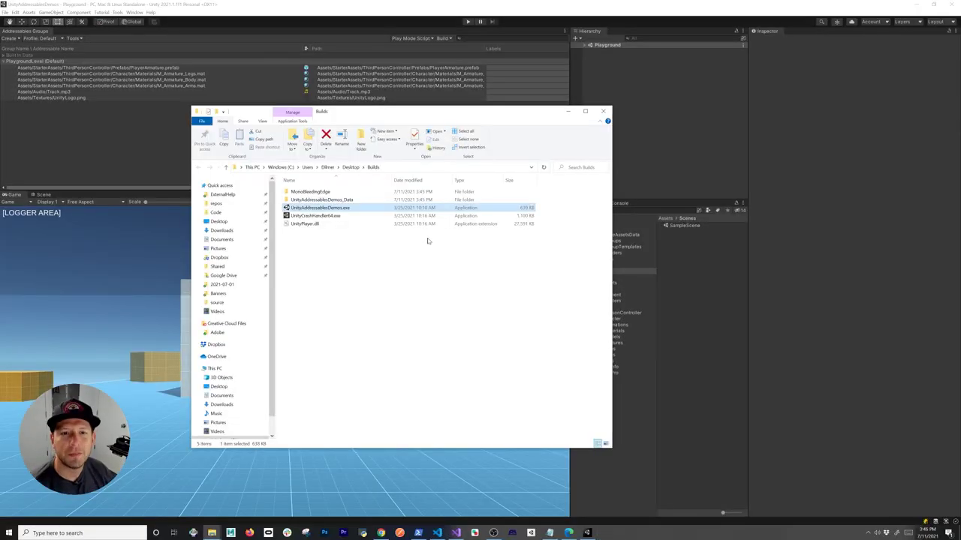
Return to Unity, close Build Settings and inspect the Track.mp3 and M_Armature_Legs.mat addressable entries
left_click(360, 27)
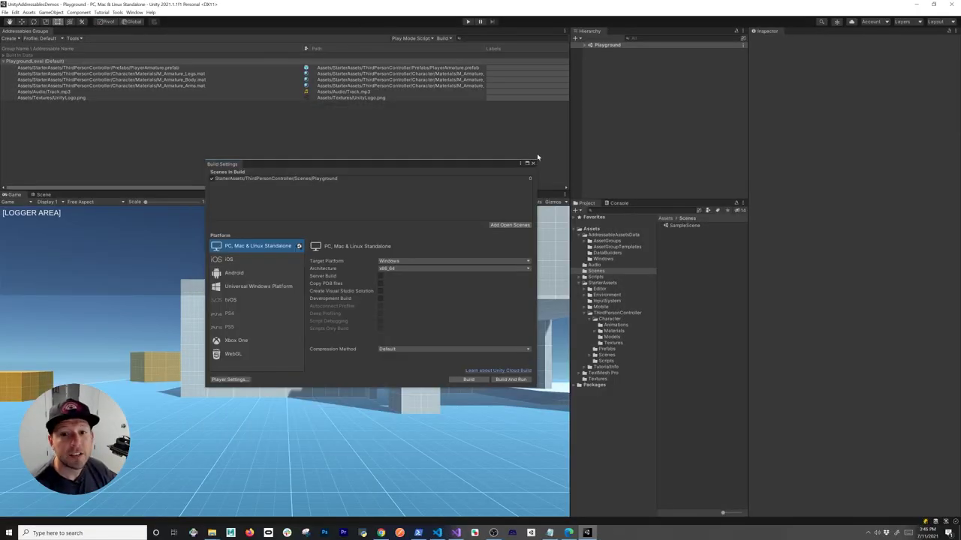
left_click(532, 163)
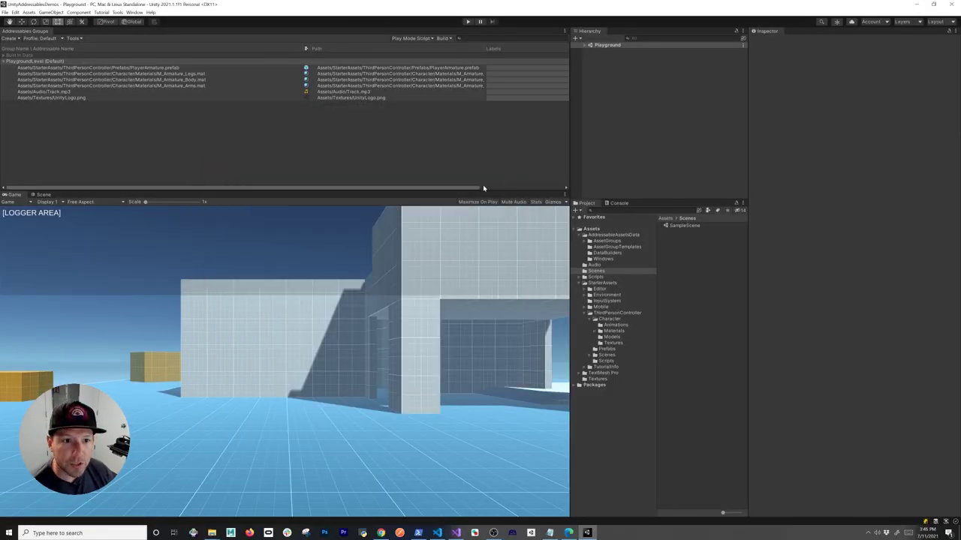
left_click(361, 93)
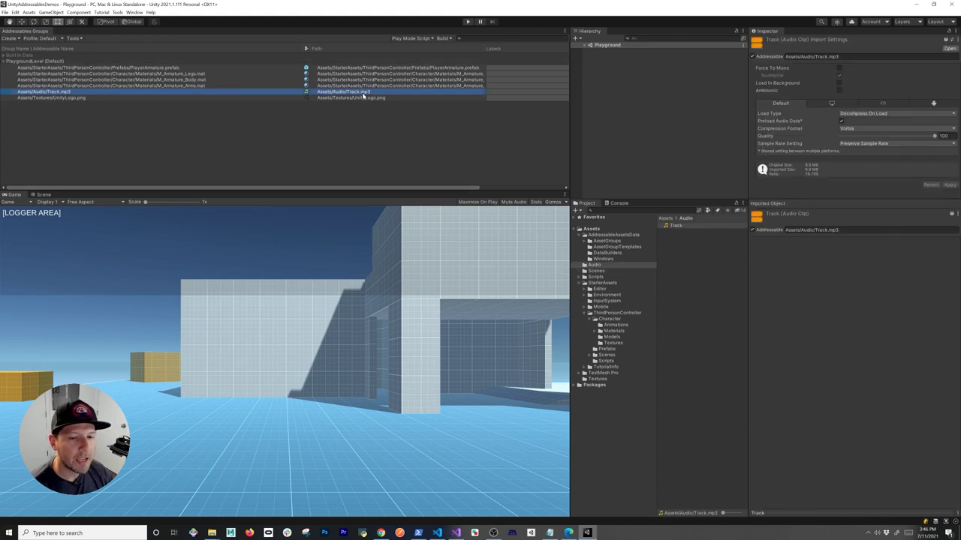
left_click(412, 75)
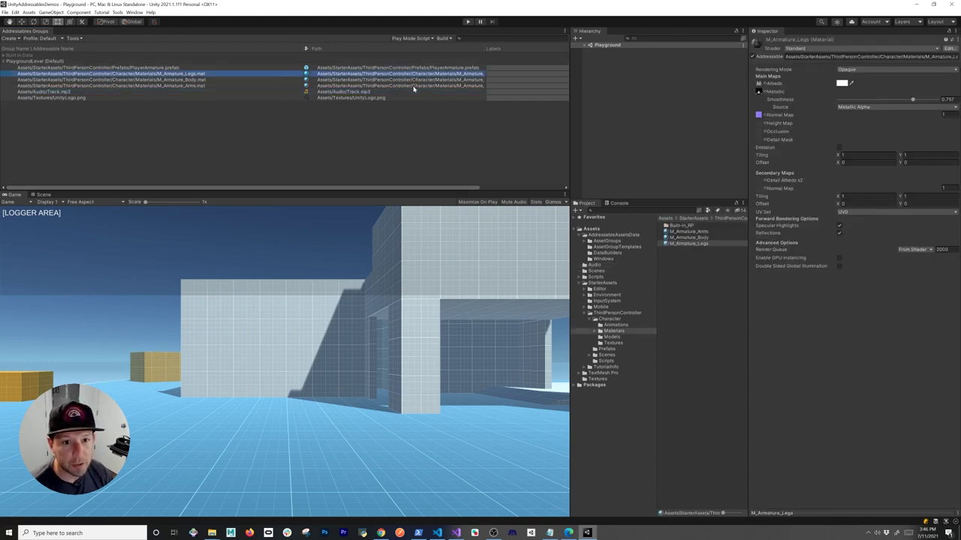
left_click(404, 136)
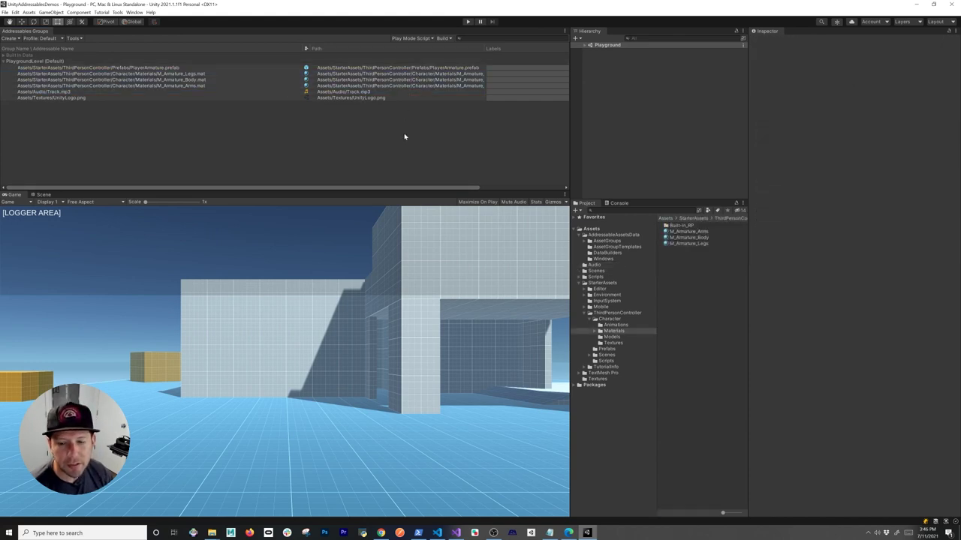
Add the PlayerArmature prefab from the ThirdPersonController Prefabs folder to the Playground scene and display it in the Game view
left_click(705, 233)
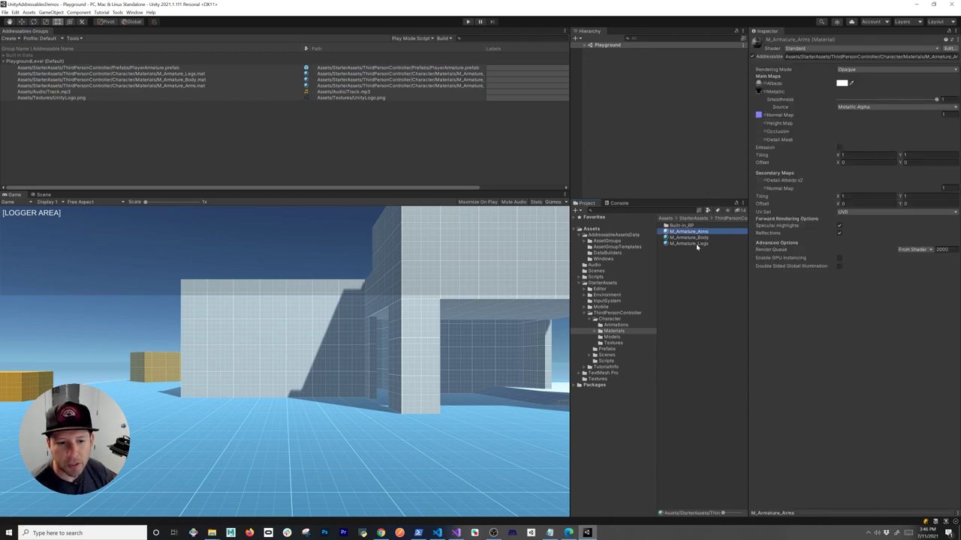
left_click(599, 271)
left_click(606, 349)
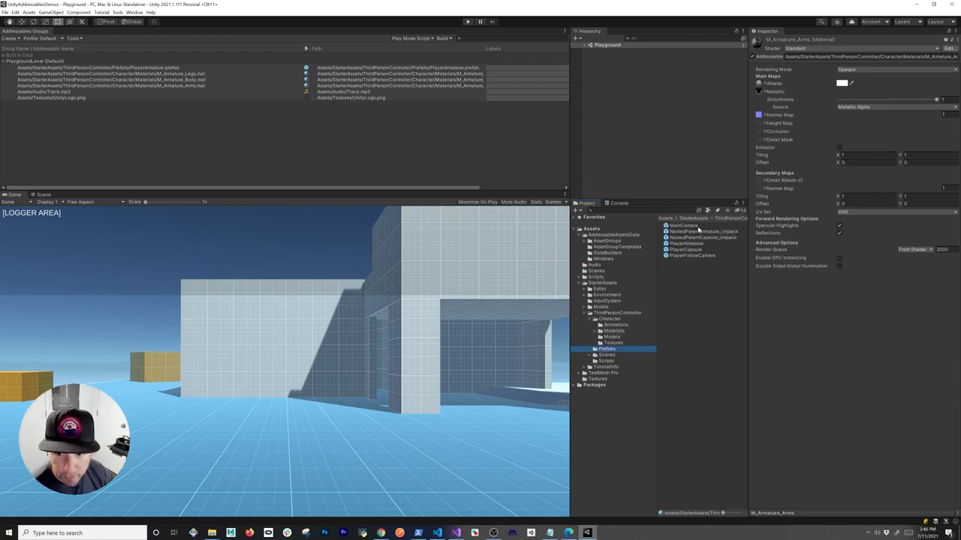
left_click(42, 194)
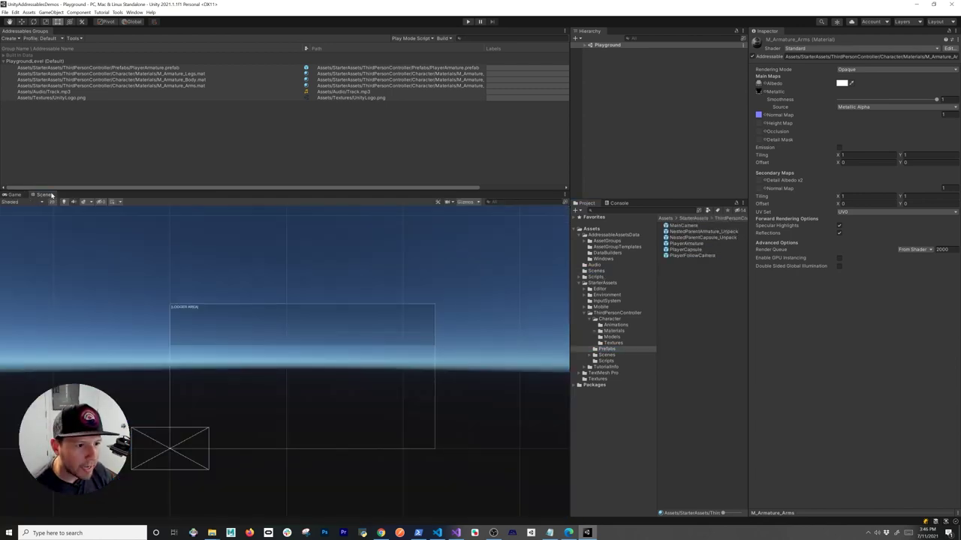
left_click_drag(683, 244, 644, 100)
left_click(14, 194)
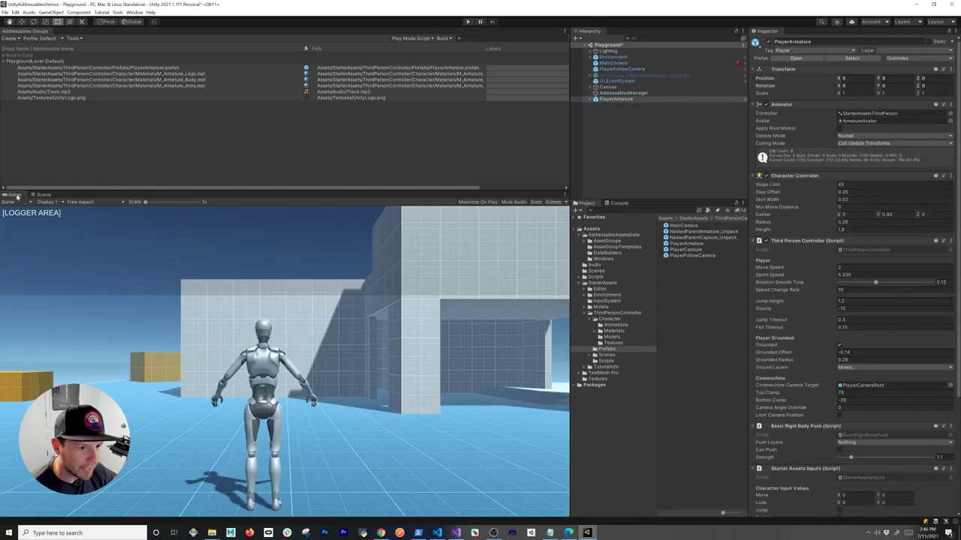
Set the Albedo colour of the M_Armature_Arms, M_Armature_Body and M_Armature_Legs materials to red
left_click(613, 331)
left_click(688, 237)
left_click(699, 232)
left_click(697, 242, "shift")
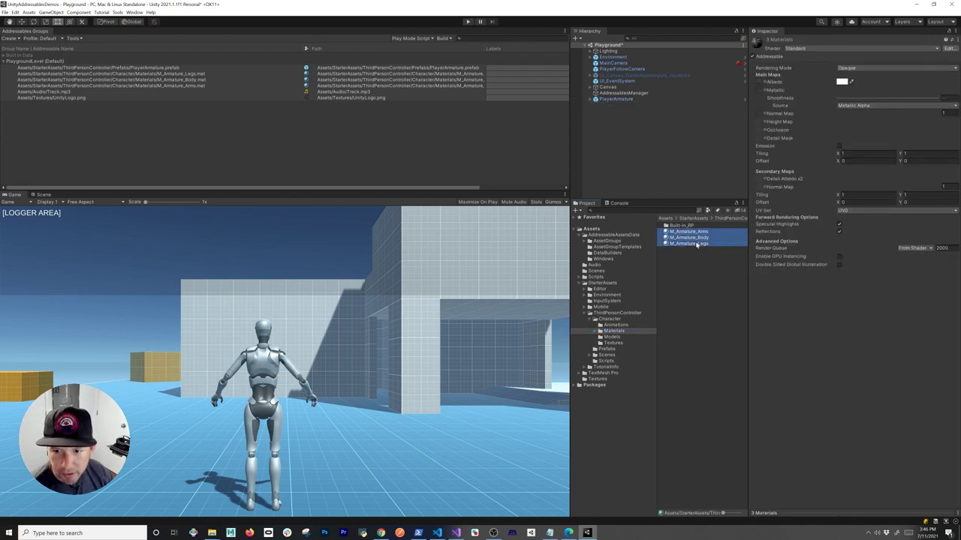
left_click(842, 81)
mouse_move(882, 128)
left_mouse_down()
mouse_move(903, 117)
mouse_move(913, 124)
mouse_move(865, 102)
mouse_move(828, 163)
mouse_move(867, 166)
left_mouse_up()
left_click(921, 140)
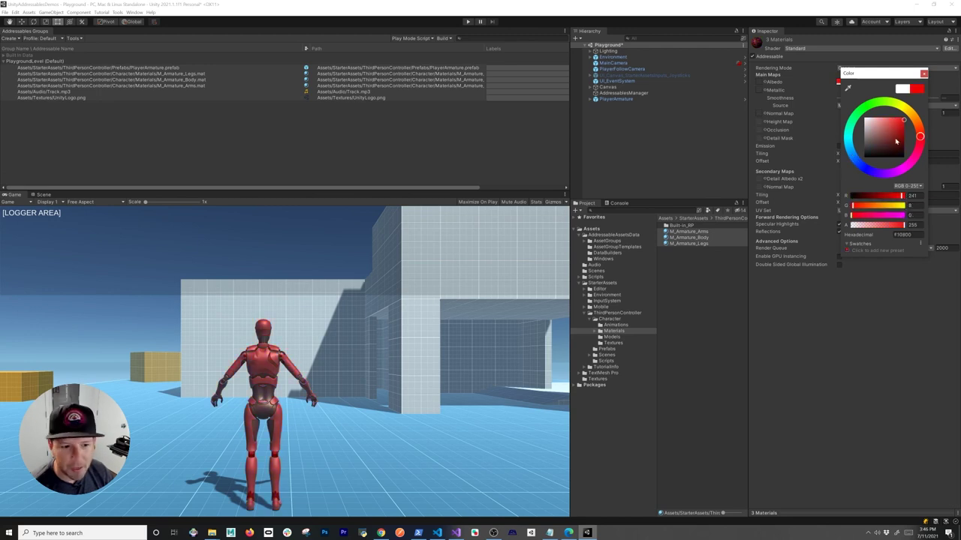
left_click(924, 74)
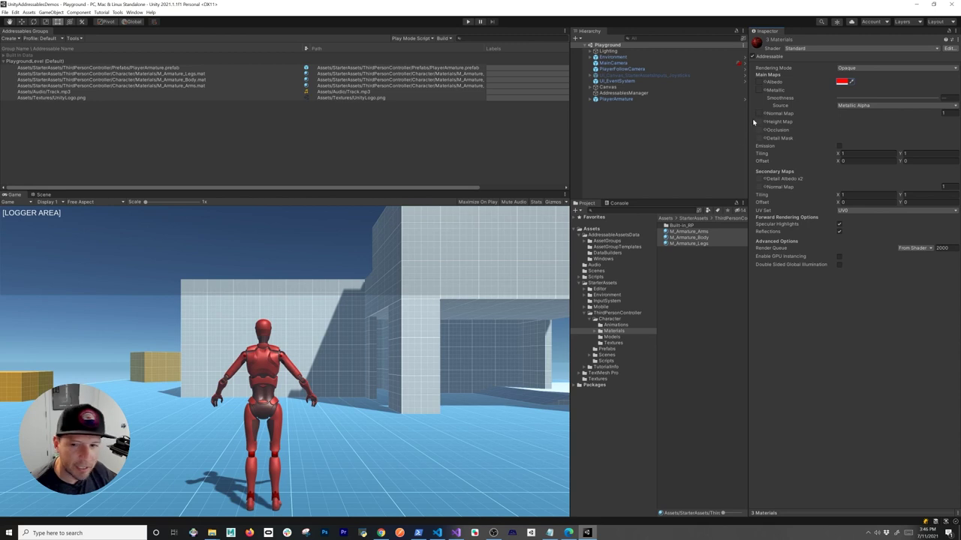
Delete the PlayerArmature instance from the Playground scene
left_click(622, 99)
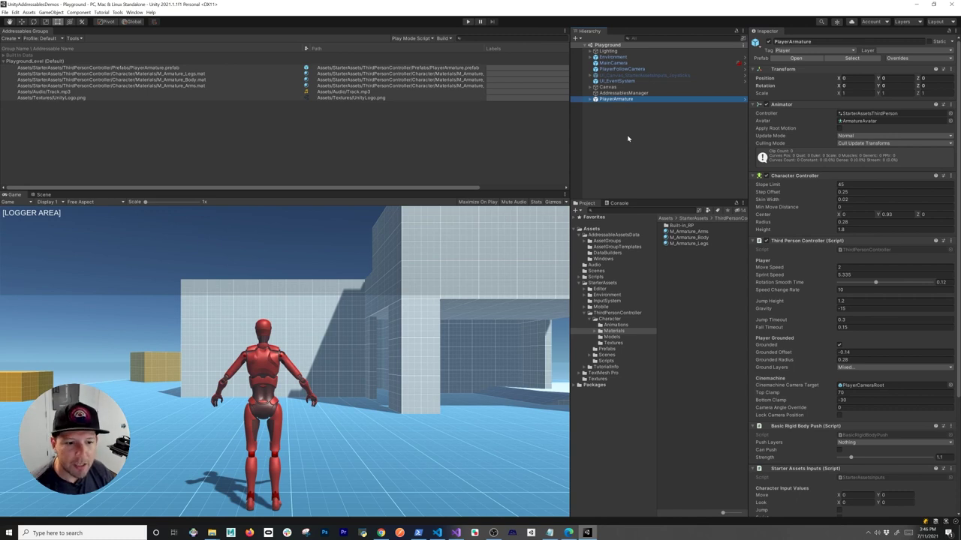
key("Delete")
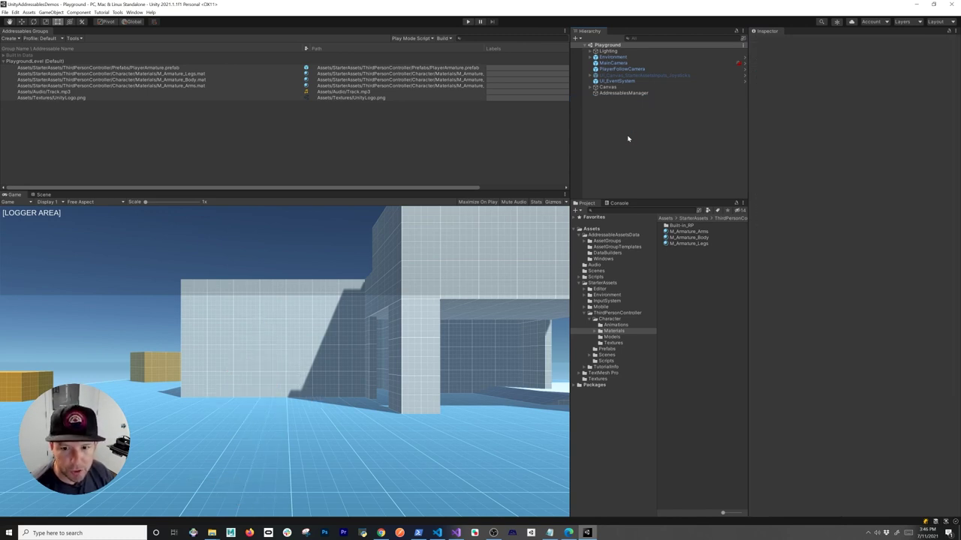
Select the Track audio clip in the project's Audio folder and reveal its file in File Explorer
left_click(594, 265)
left_click(676, 226)
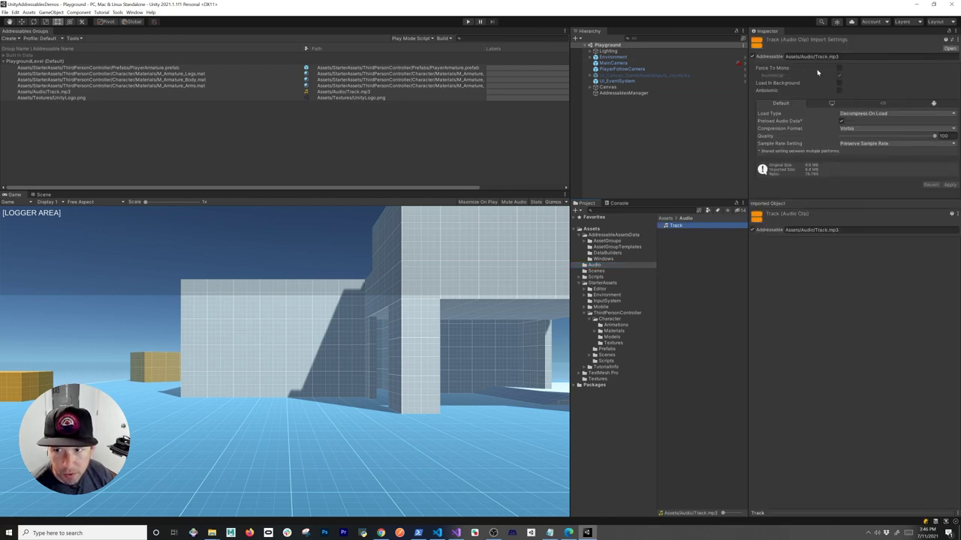
right_click(703, 225)
left_click(724, 235)
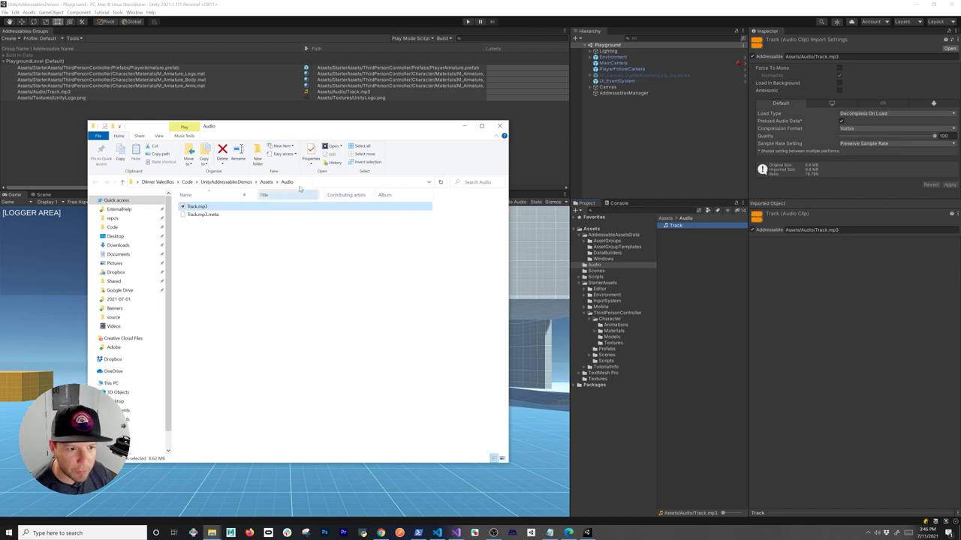
Open a second File Explorer window beside the first and browse to Dropbox > YouTube > Music > YouTubeFreeUse
key("super+e")
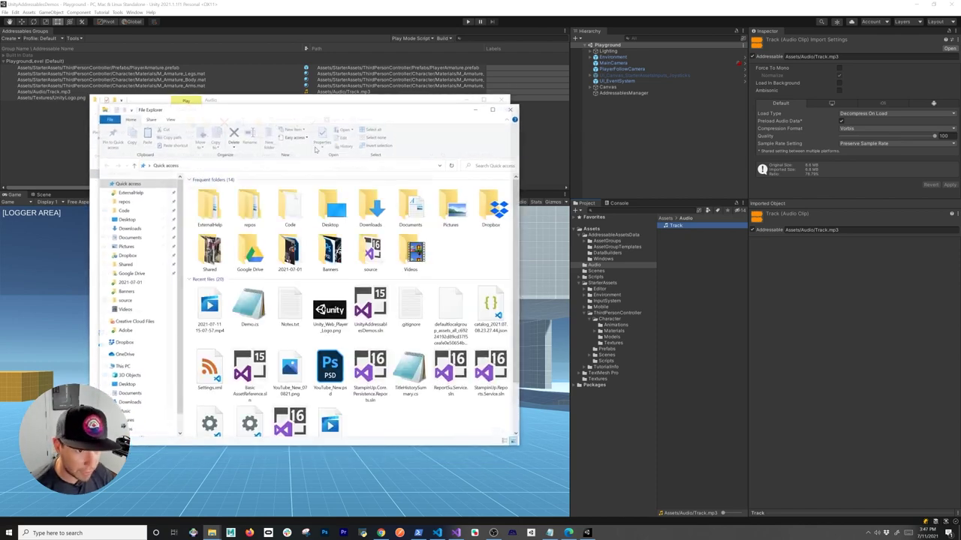
left_click_drag(307, 106, 716, 97)
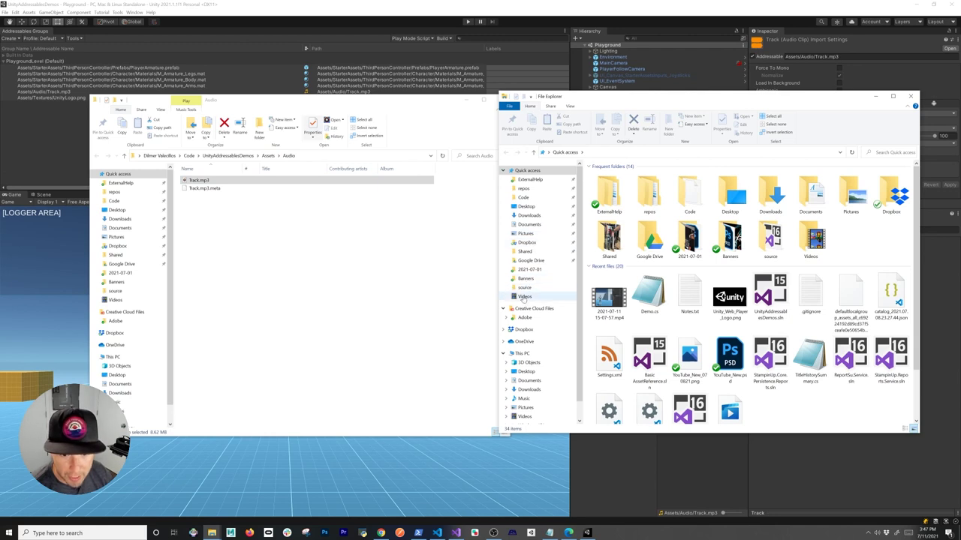
scroll(525, 322, "down", 1)
scroll(538, 384, "up", 1)
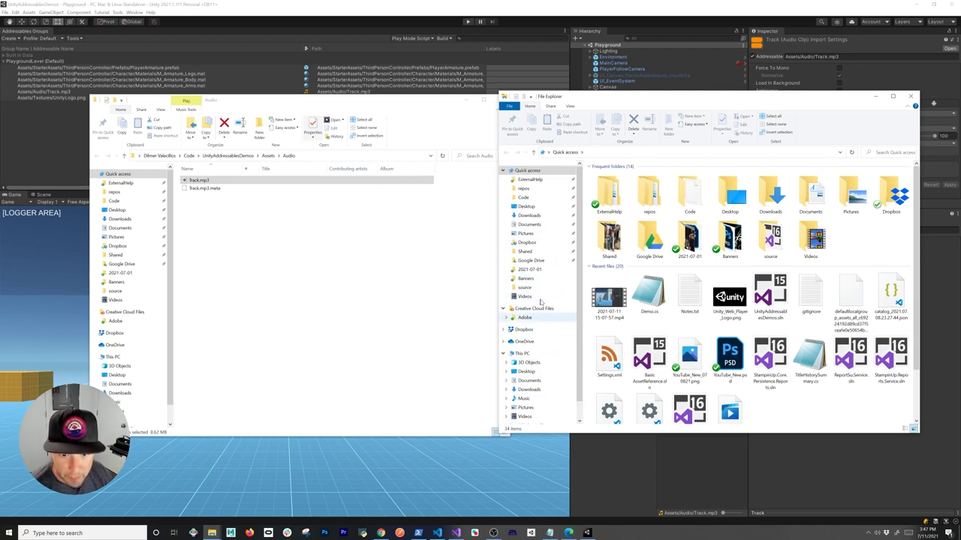
left_click(558, 243)
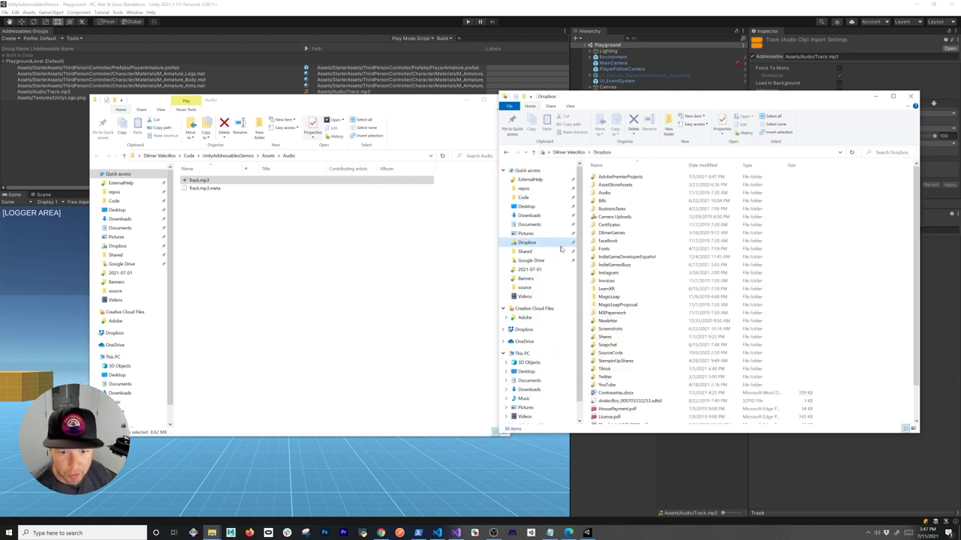
double_click(608, 384)
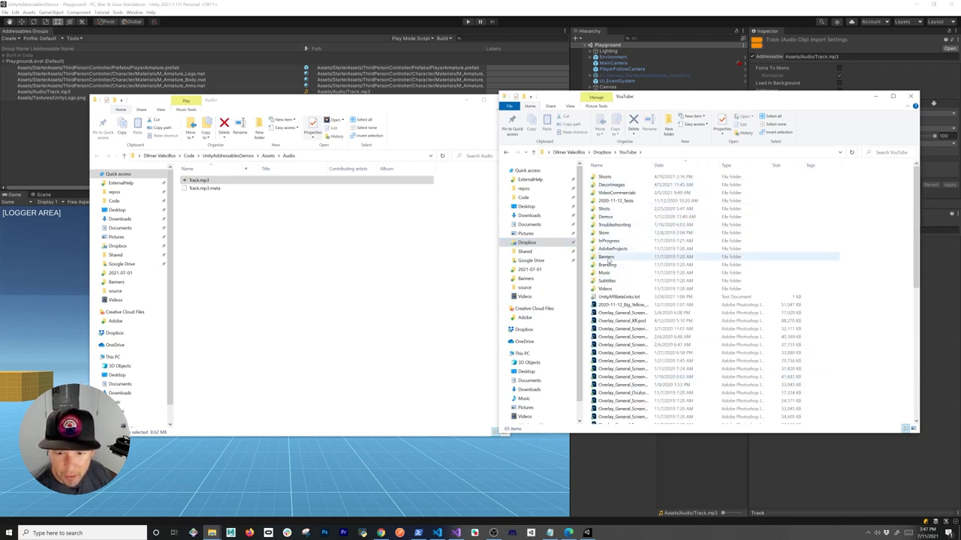
double_click(605, 273)
left_click(614, 194)
double_click(614, 194)
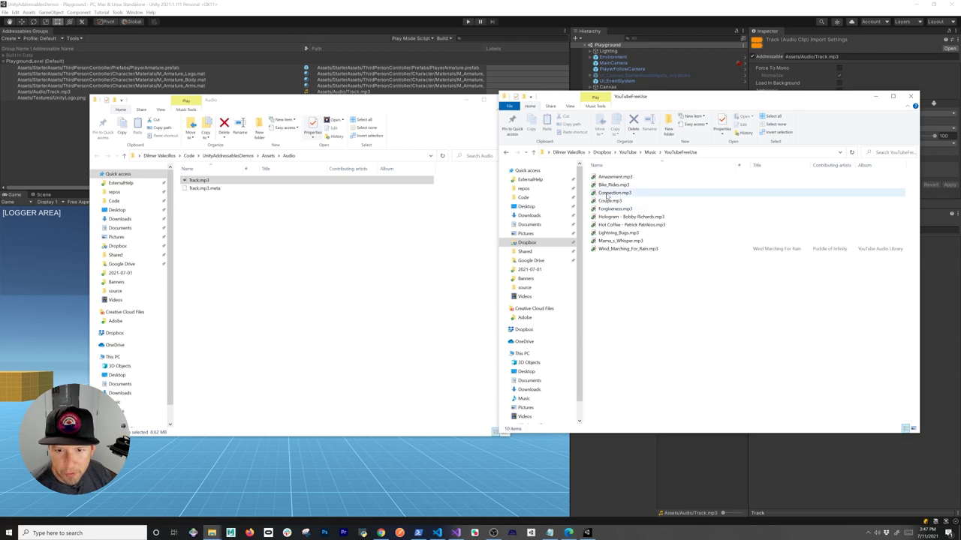
Play the Hologram MP3 briefly, close the player, then duplicate the file and rename the copy Track.mp3
double_click(616, 218)
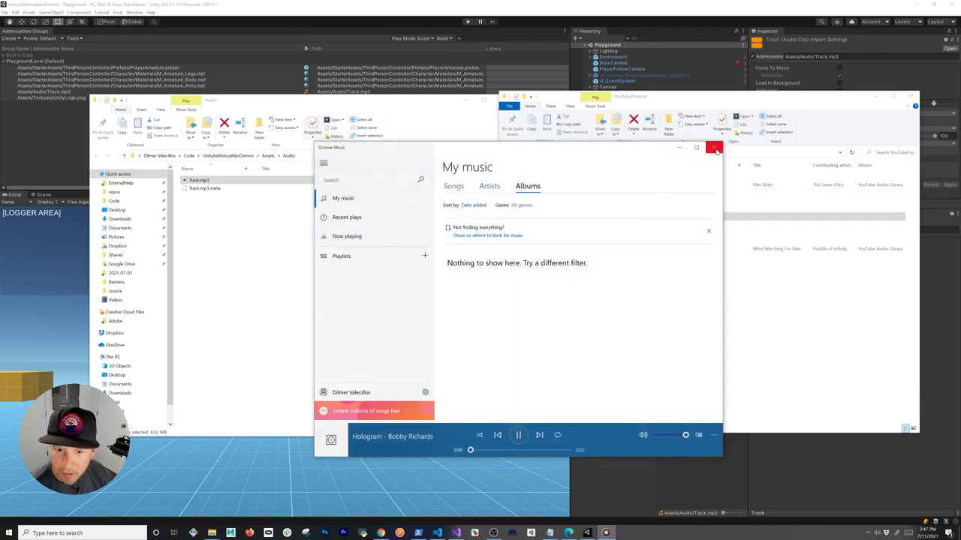
left_click(713, 148)
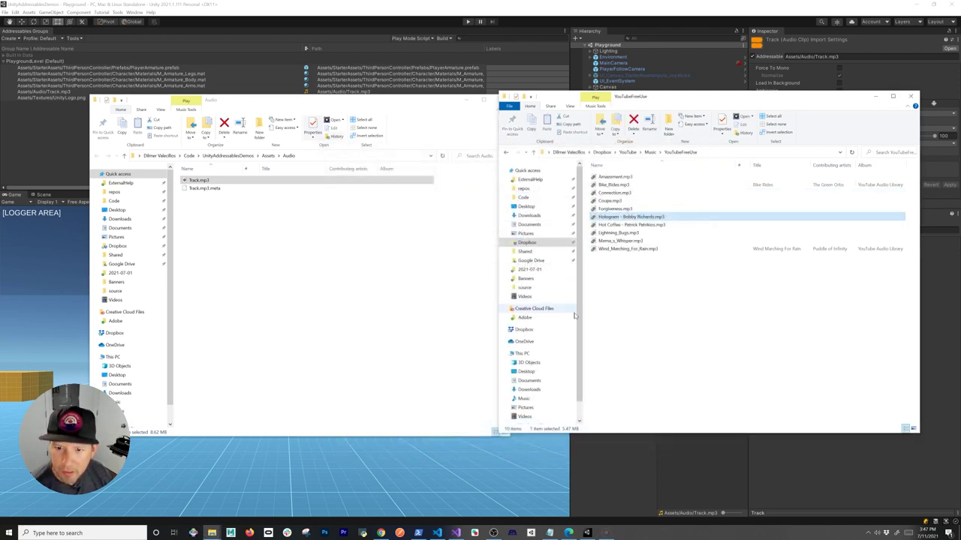
key("ctrl+c")
key("ctrl+v")
left_click(647, 218)
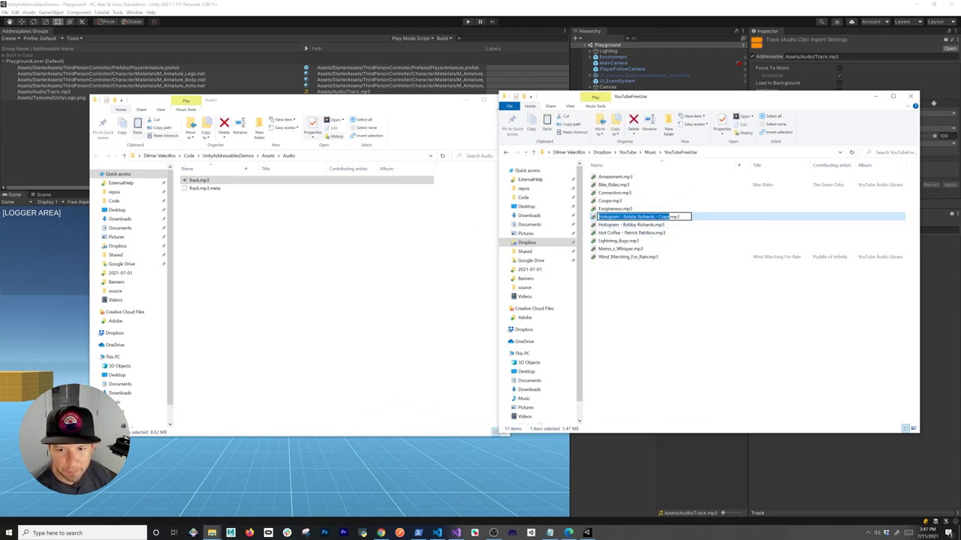
type("Track")
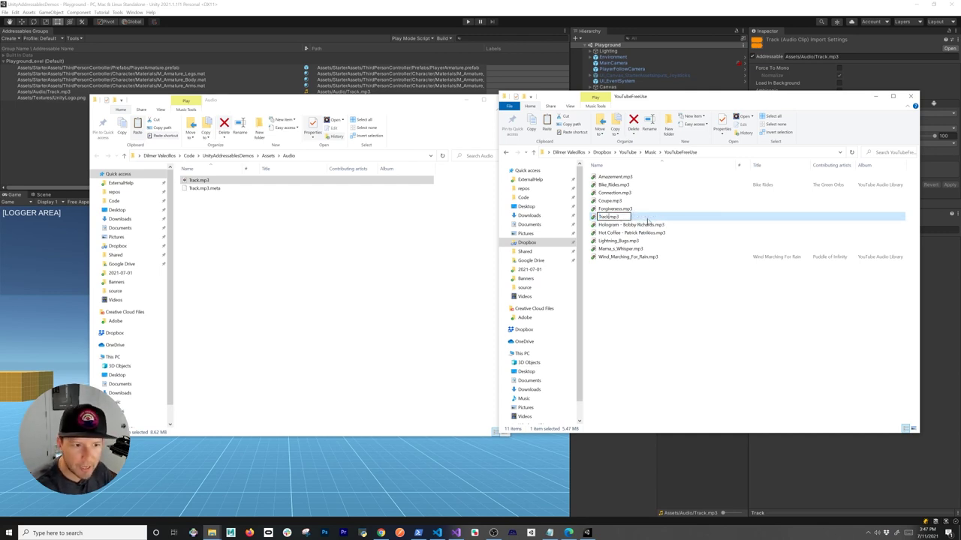
key("Return")
Move the new Track.mp3 into the project's Audio folder, replacing the existing file, and return to Unity
left_click_drag(617, 248, 319, 249)
left_click(428, 241)
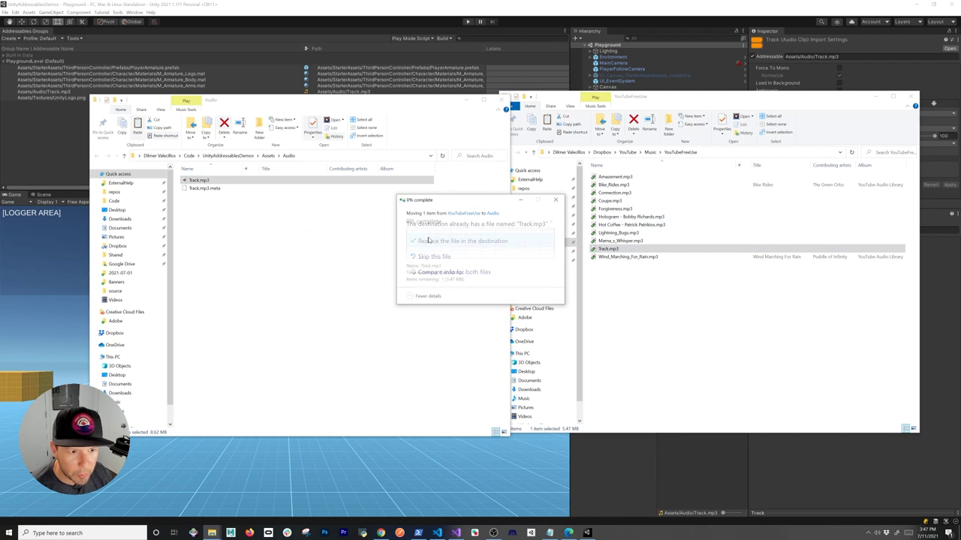
left_click(386, 15)
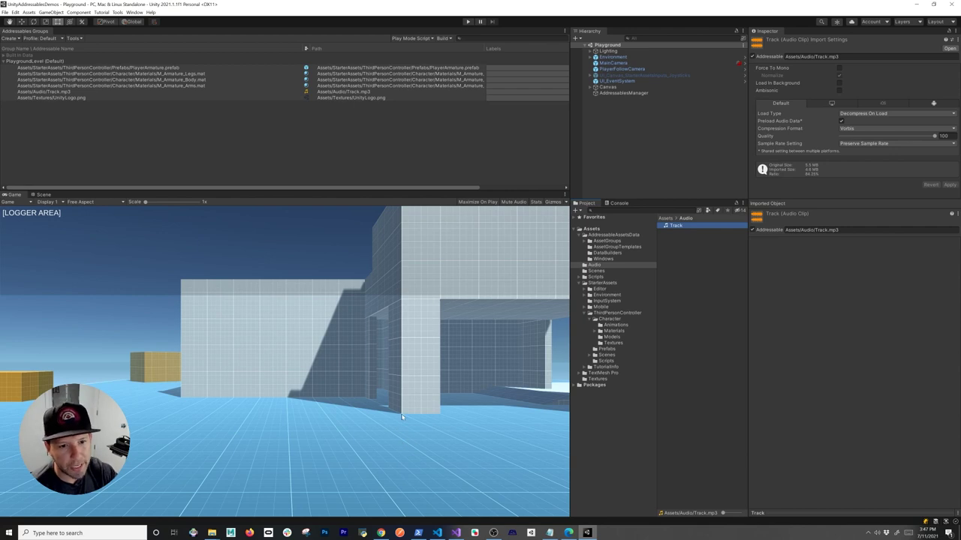
Update the previous Addressables build using addressables_content_state.bin from the AddressableAssetsData Windows folder
left_click(442, 38)
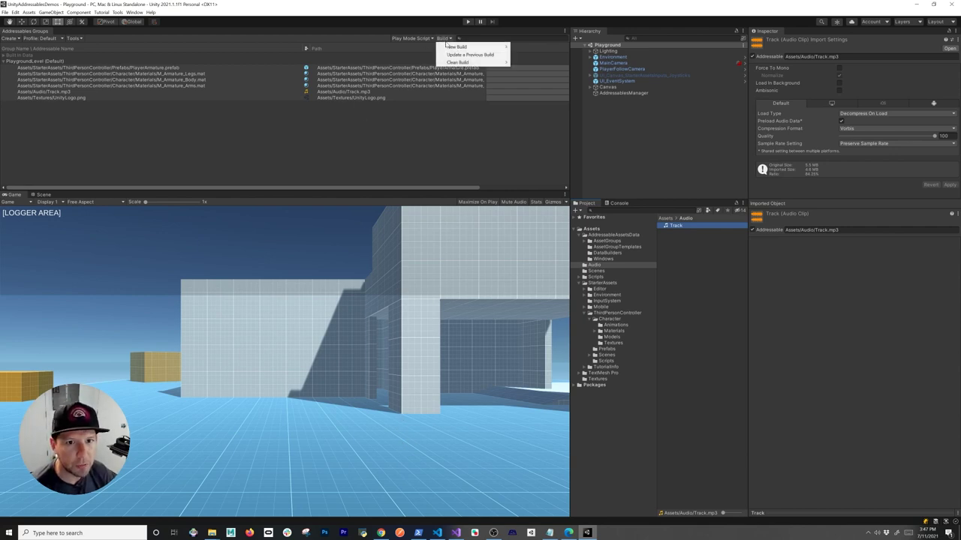
mouse_move(456, 49)
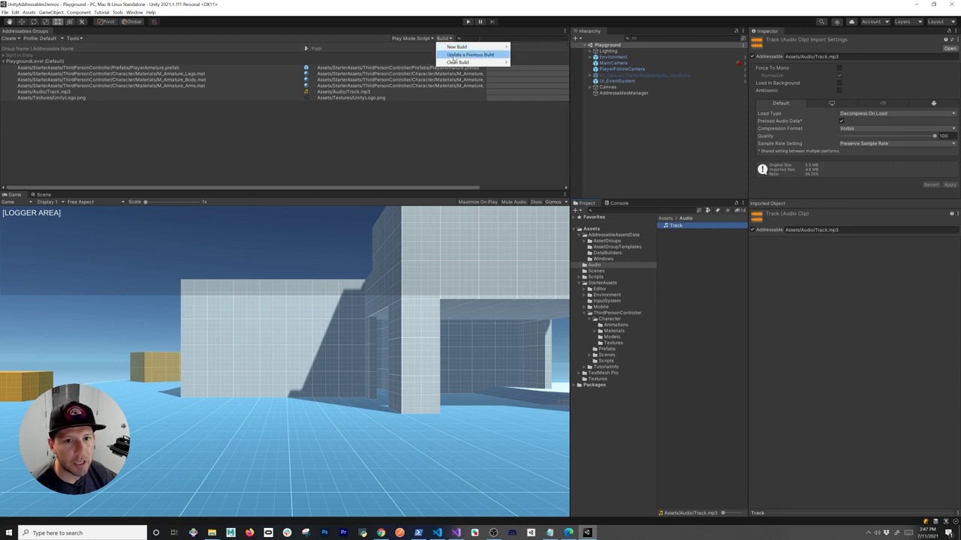
left_click(455, 55)
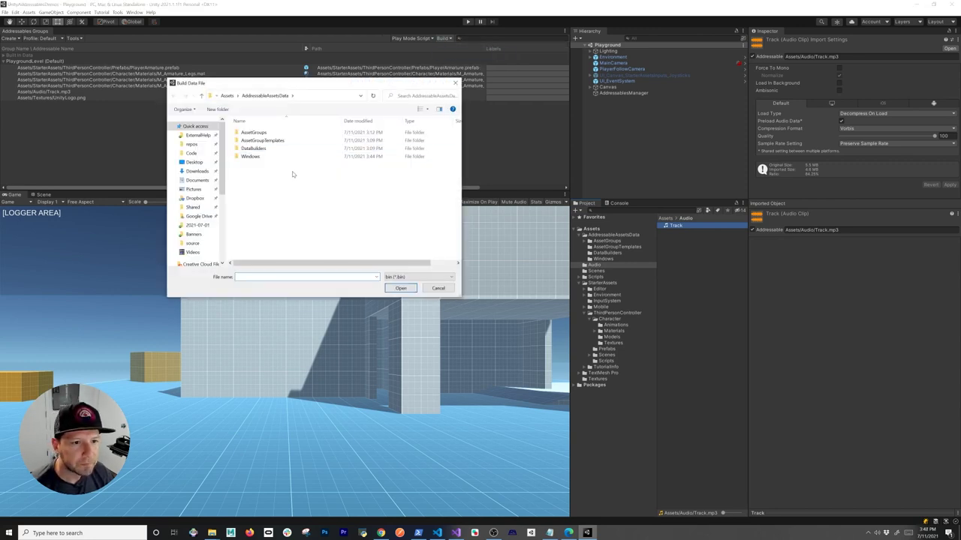
double_click(251, 156)
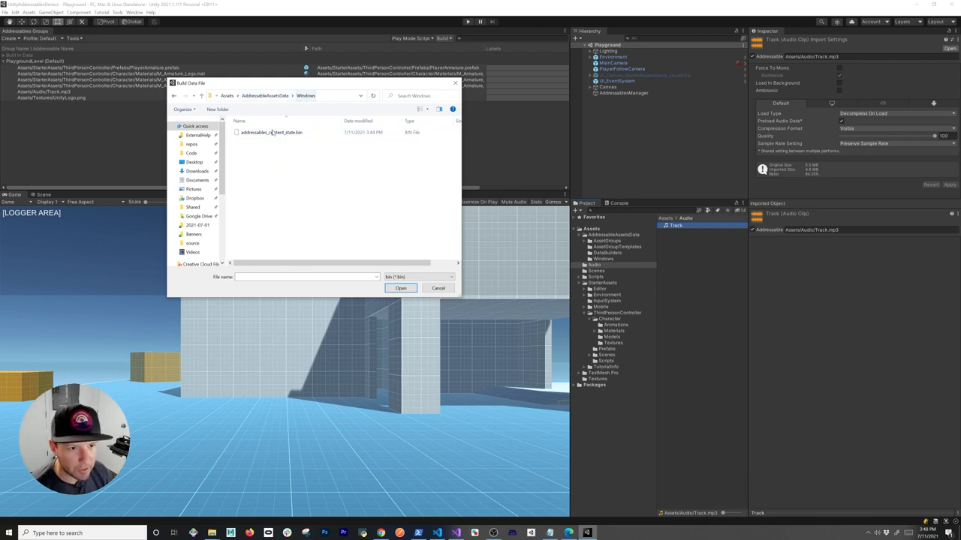
left_click(274, 132)
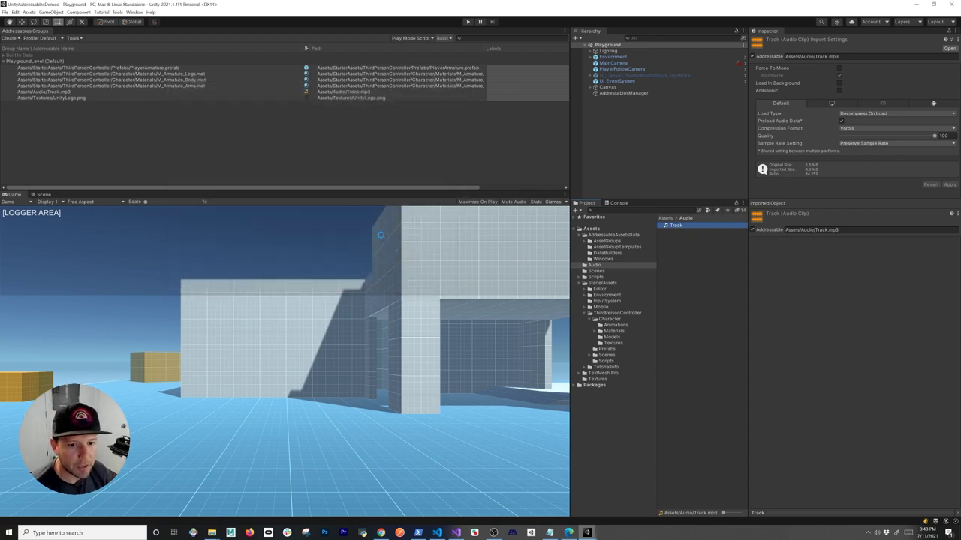
left_click(400, 288)
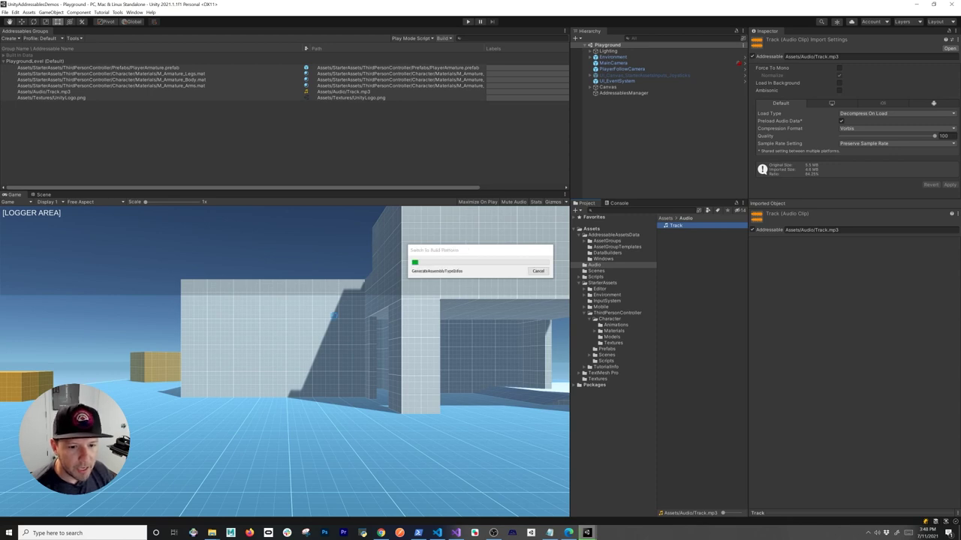
Switch to the ServerData window in File Explorer, open StandaloneWindows64 and select all the built files
left_click(211, 533)
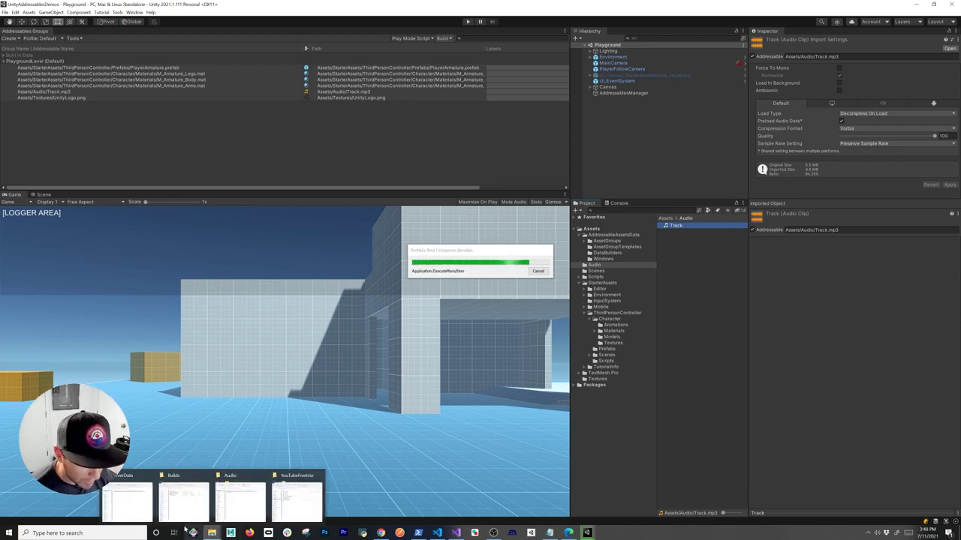
left_click(127, 499)
left_click_drag(226, 117, 665, 141)
left_click(514, 239)
left_click(653, 301)
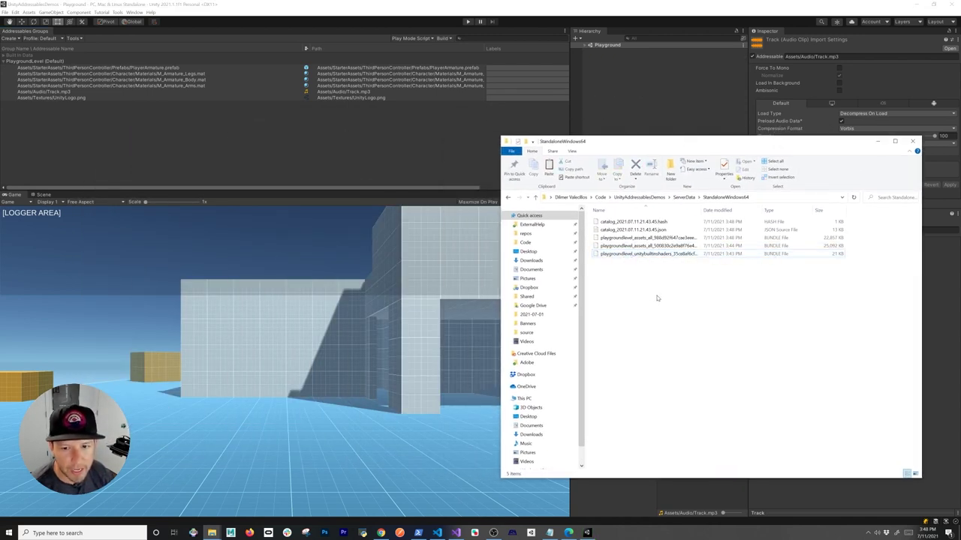
key("ctrl+a")
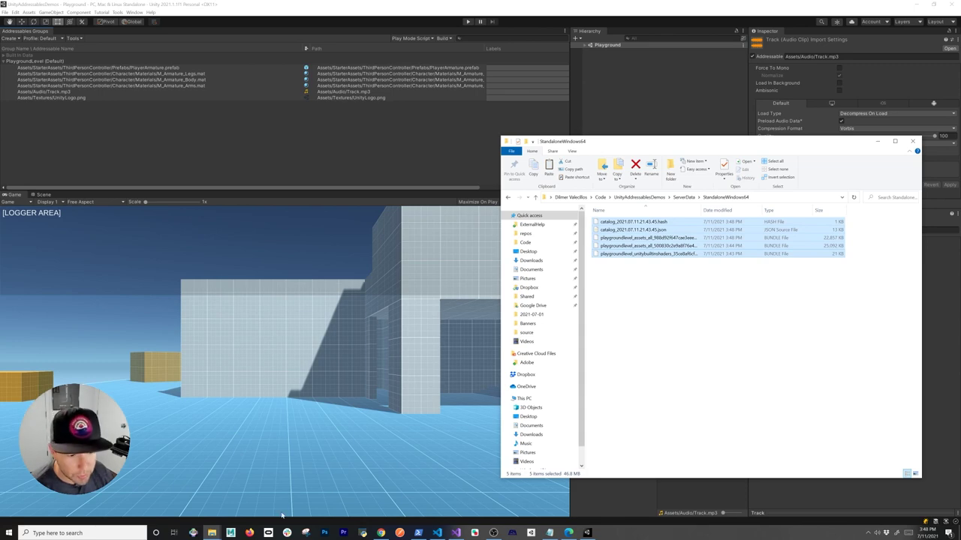
Switch to the DigitalOcean Space in Chrome and drop the five built files from File Explorer into its StandaloneWindows64 folder
left_click(380, 533)
left_click_drag(645, 44, 301, 49)
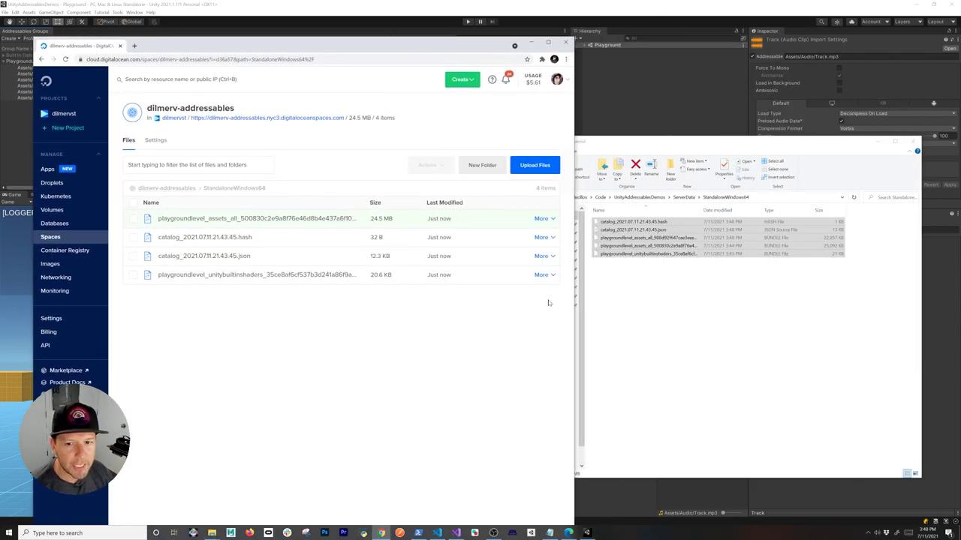
left_click(635, 286)
left_click_drag(644, 300, 630, 210)
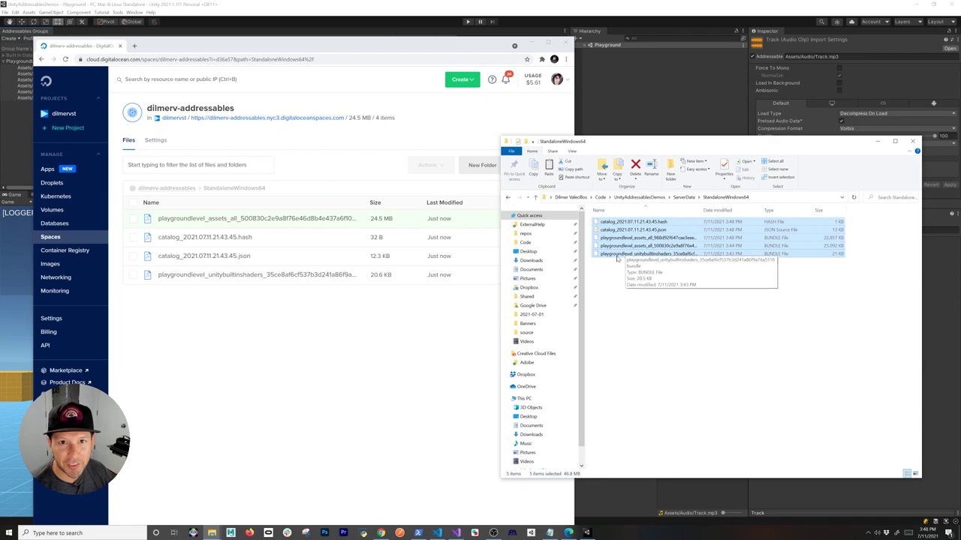
left_click_drag(618, 259, 336, 330)
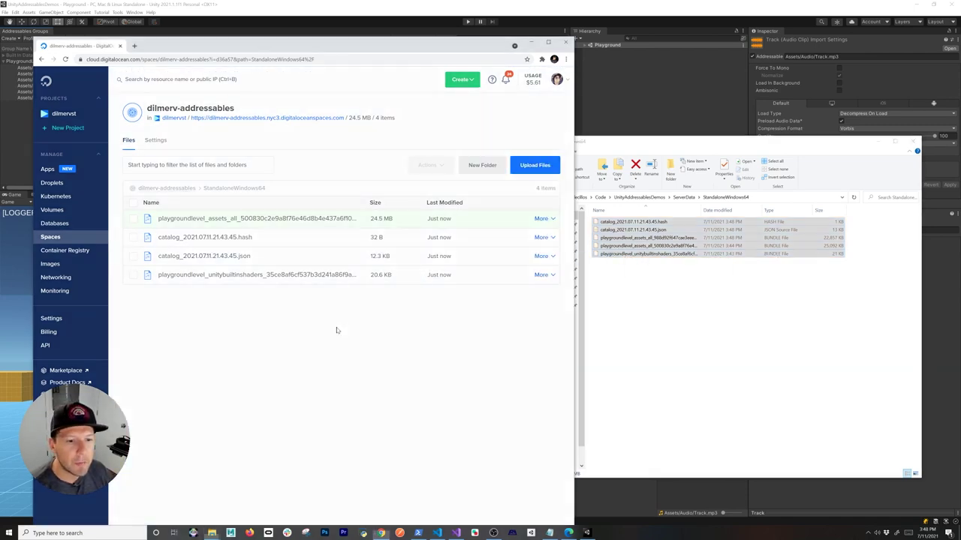
Make the five files publicly readable and upload them to the Space, overwriting the existing copies
left_click(228, 141)
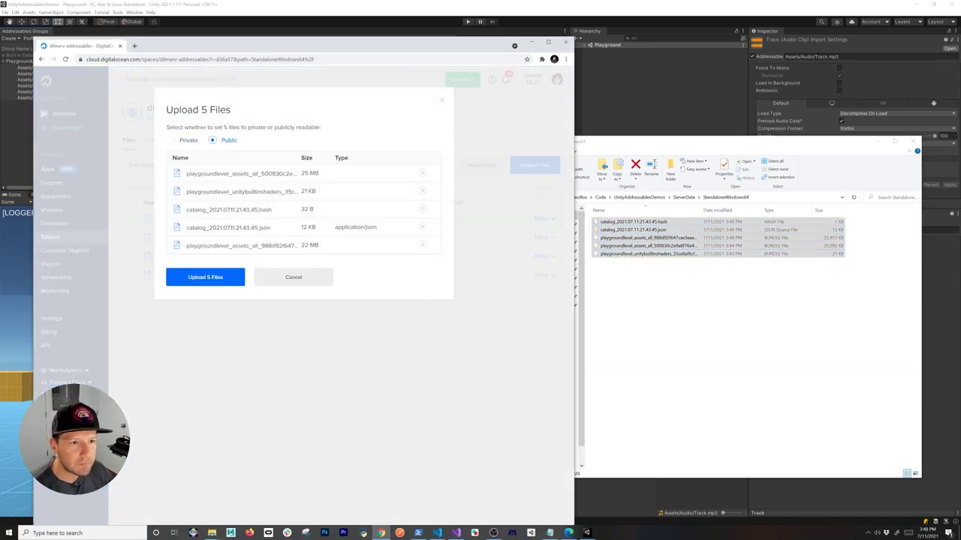
left_click(207, 277)
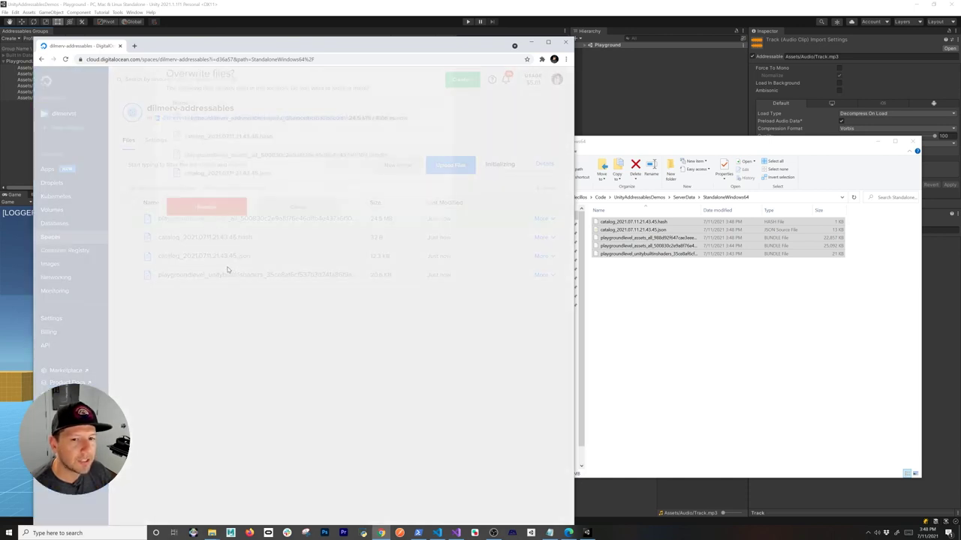
left_click(219, 243)
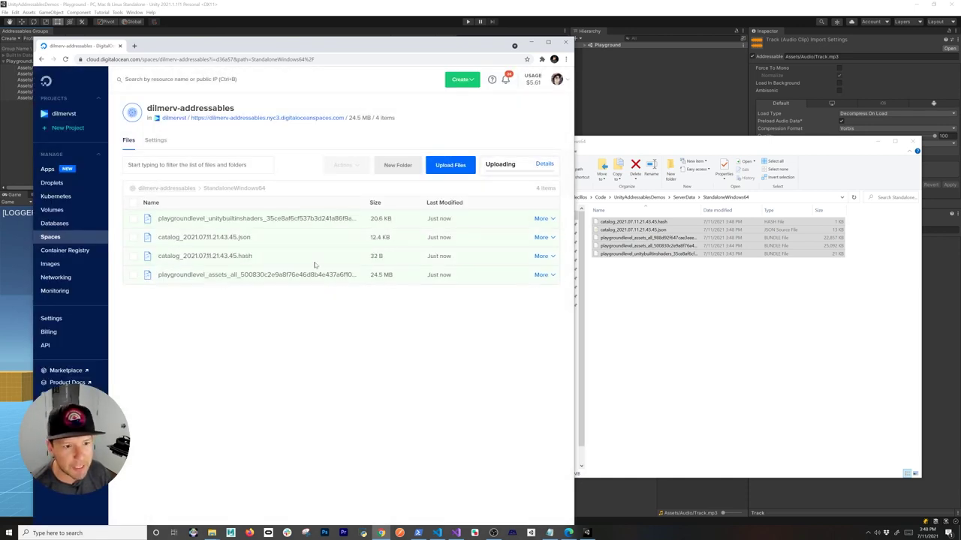
left_click(327, 269)
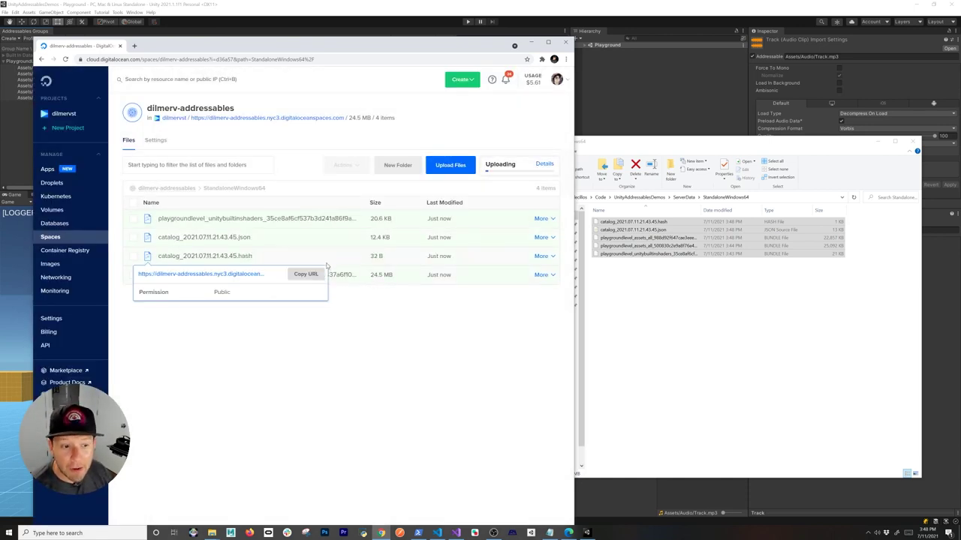
left_click(360, 336)
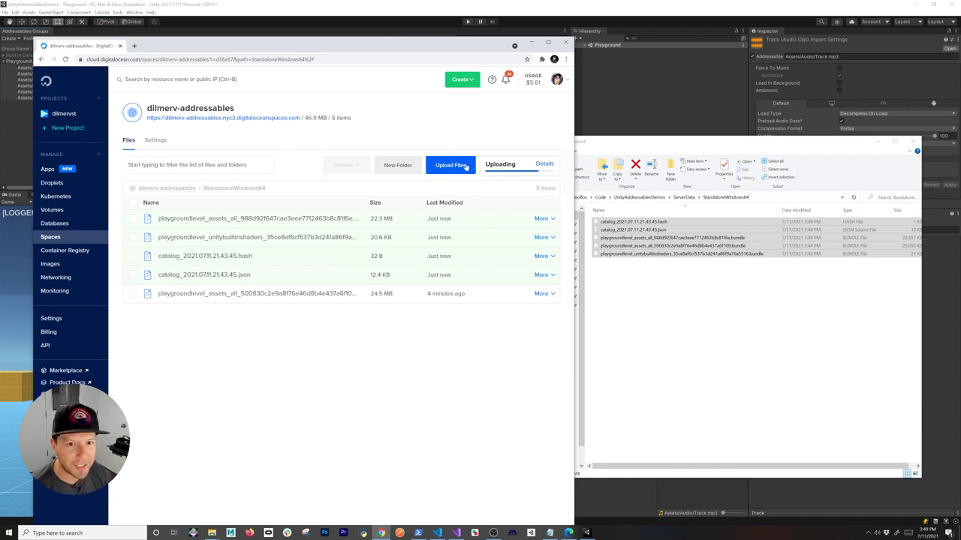
Return to File Explorer, open the Builds folder on the Desktop and launch UnityAddressablesDemos.exe
left_click(587, 533)
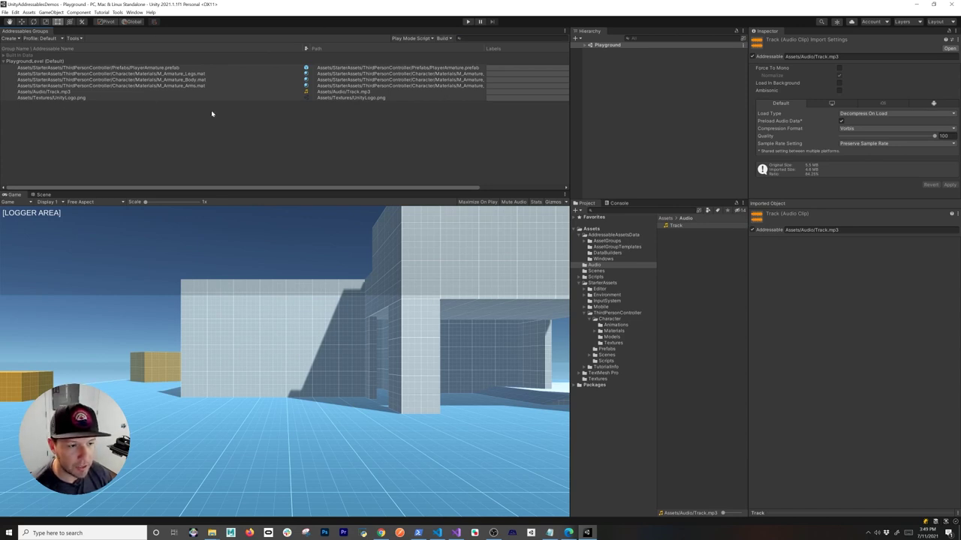
mouse_move(211, 533)
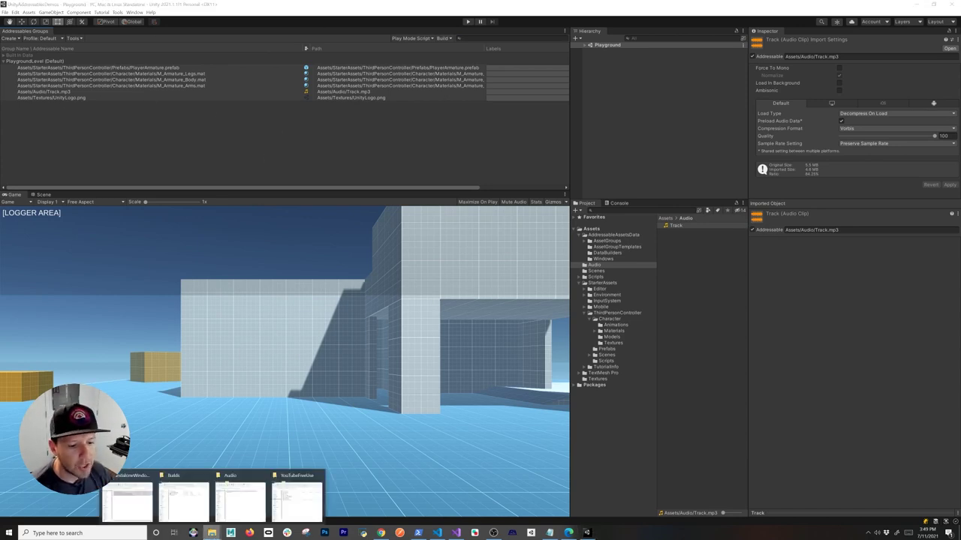
left_click(139, 515)
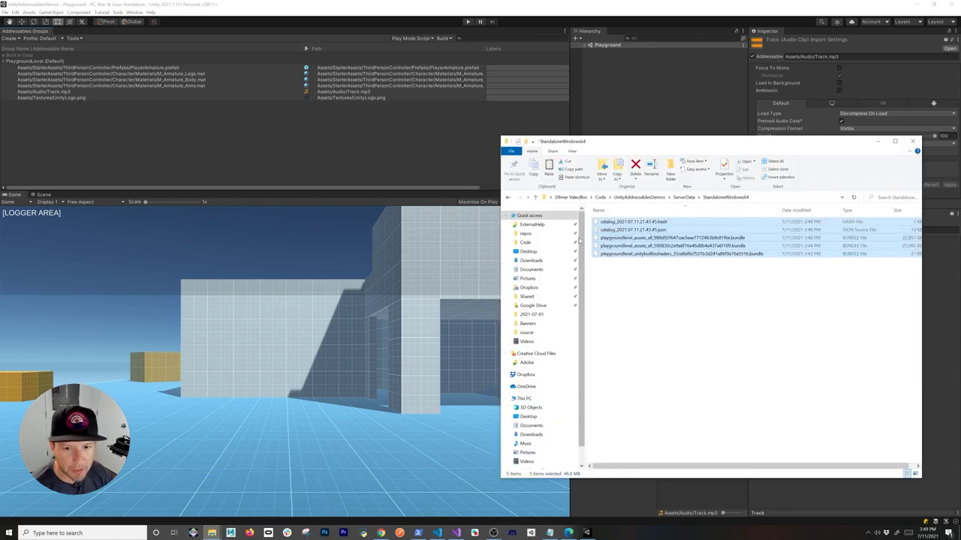
left_click(529, 251)
left_click_drag(675, 141, 363, 138)
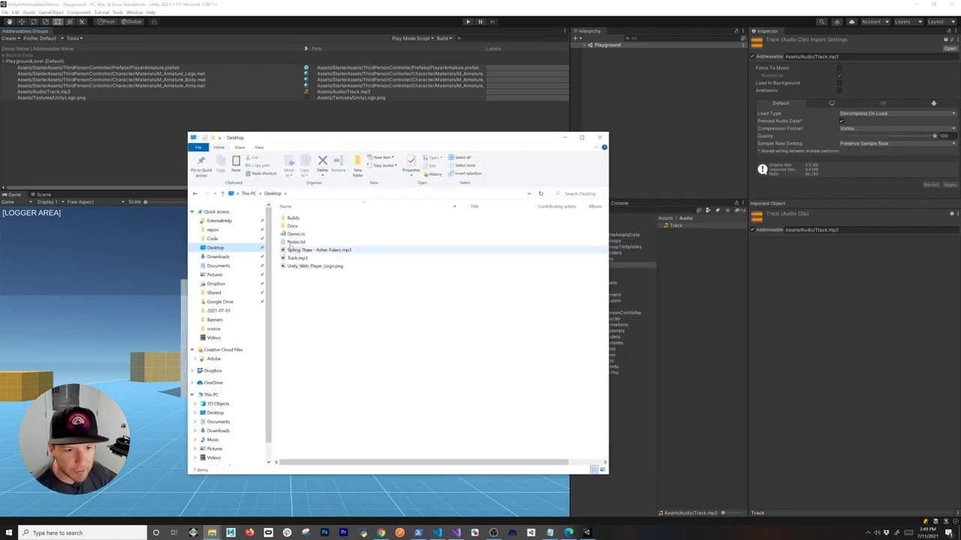
double_click(296, 217)
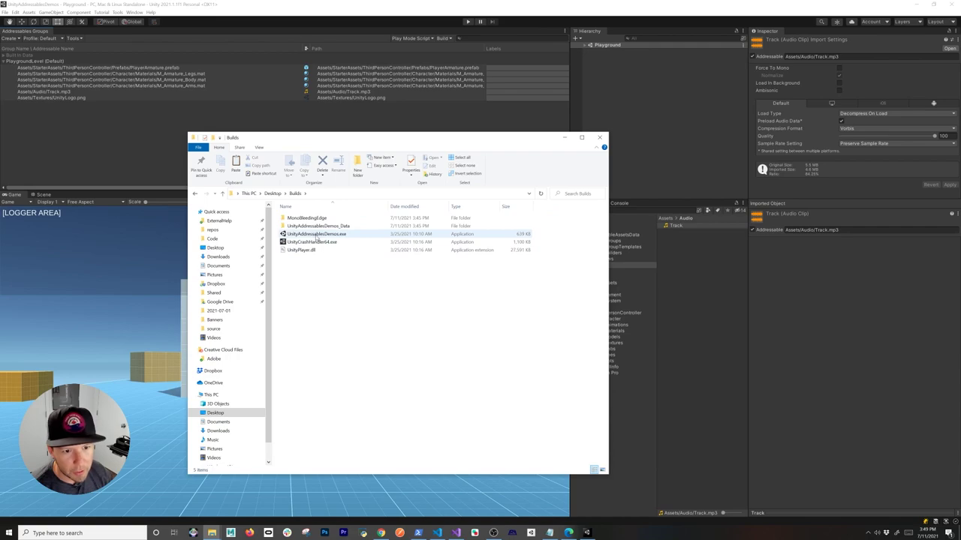
left_click(316, 235)
double_click(316, 235)
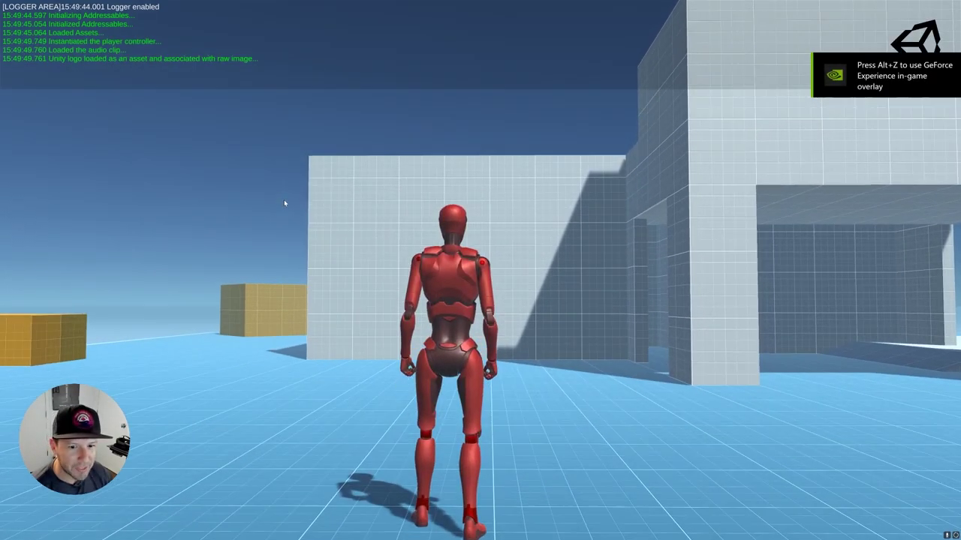
Run the character around the playground to test the updated remote assets and audio, and close the player
key("s")
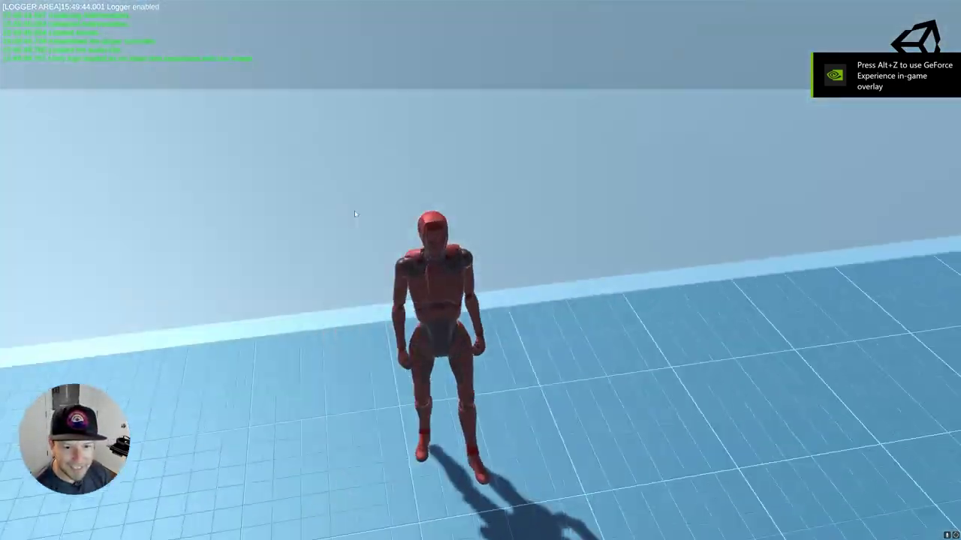
key("w")
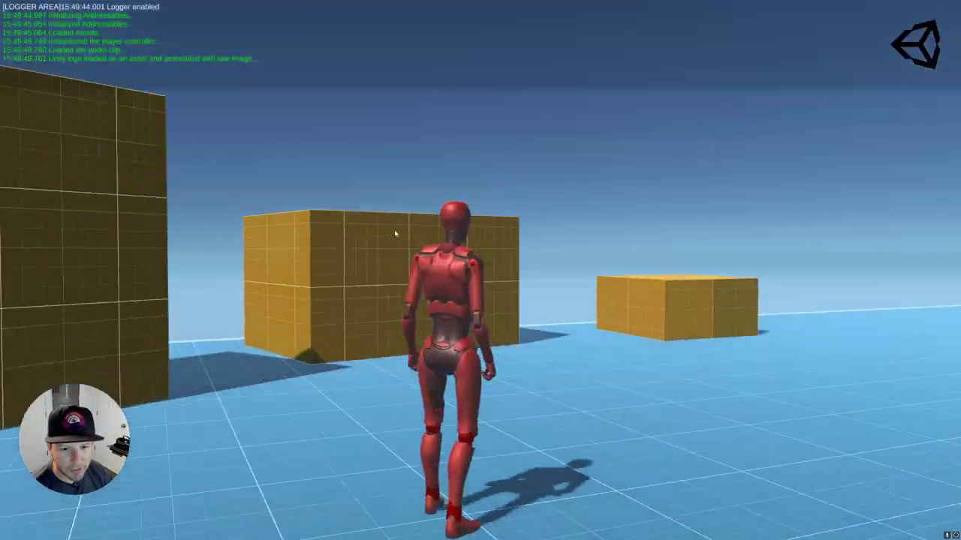
key("w")
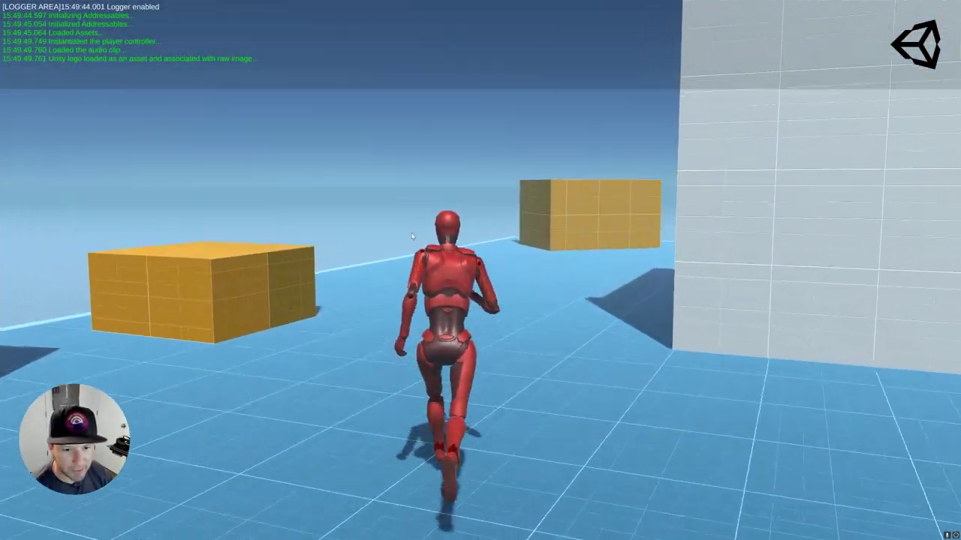
key("w")
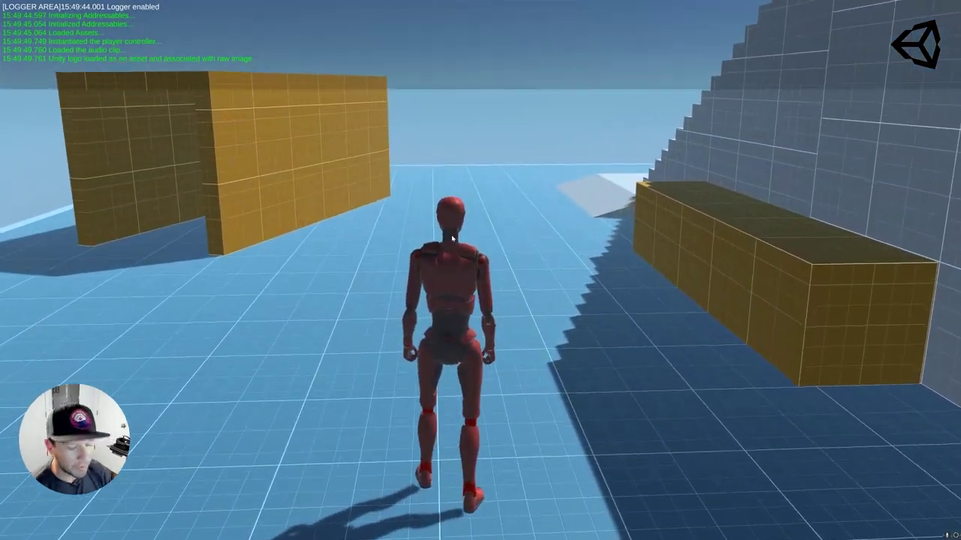
key("alt+F4")
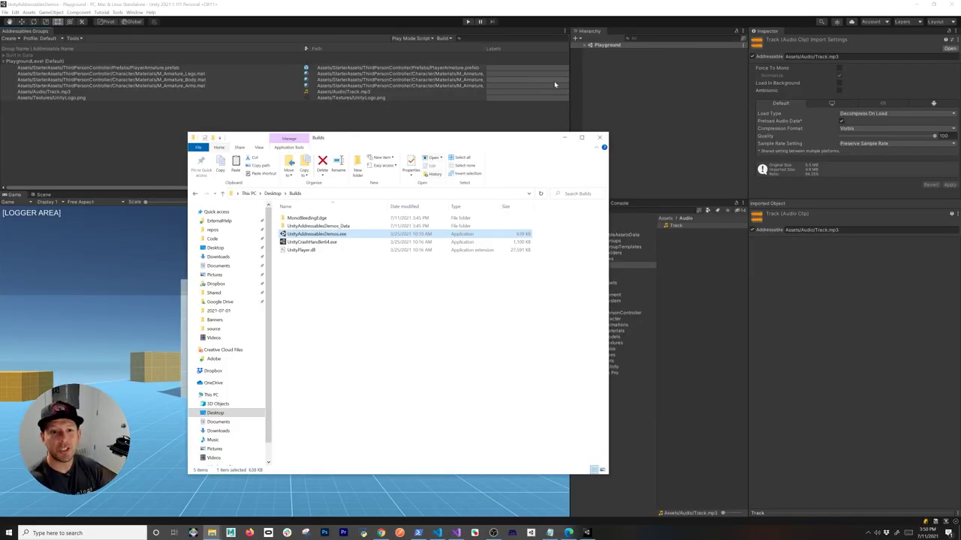